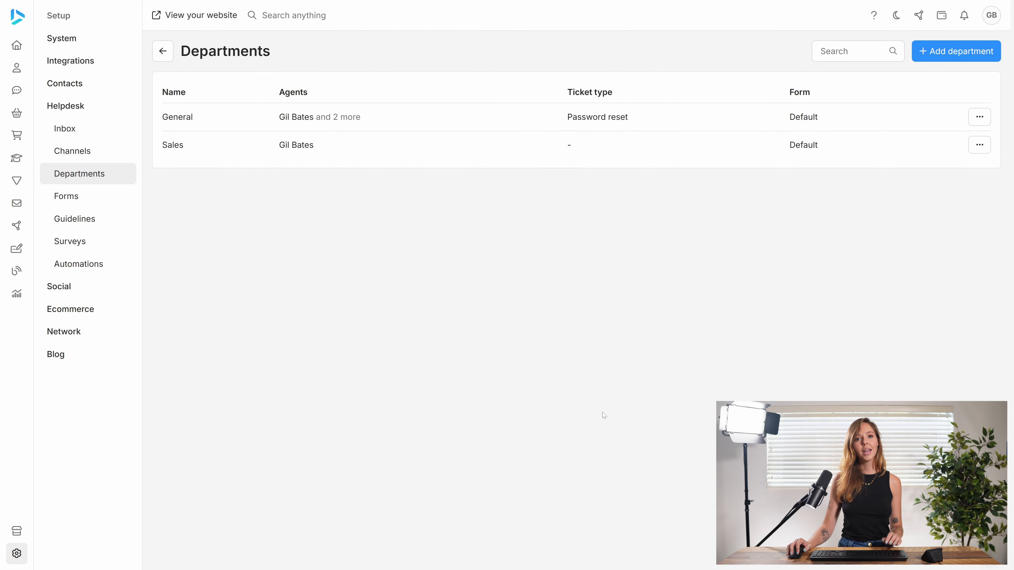
Open the Helpdesk Forms page from the Setup sidebar.
click(89, 195)
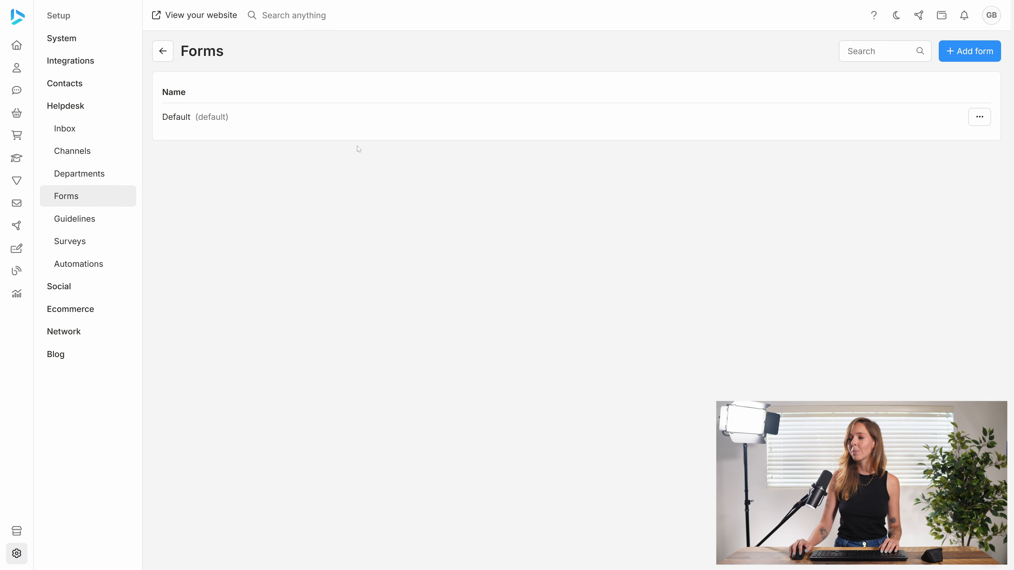
Add a new helpdesk form named 'Sales' and save it.
click(965, 55)
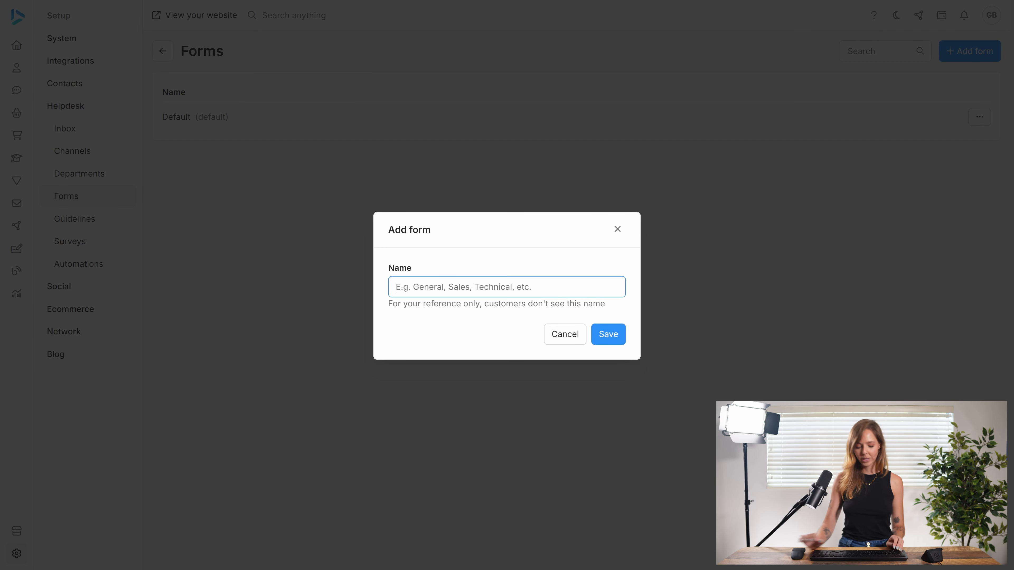
text(Sales)
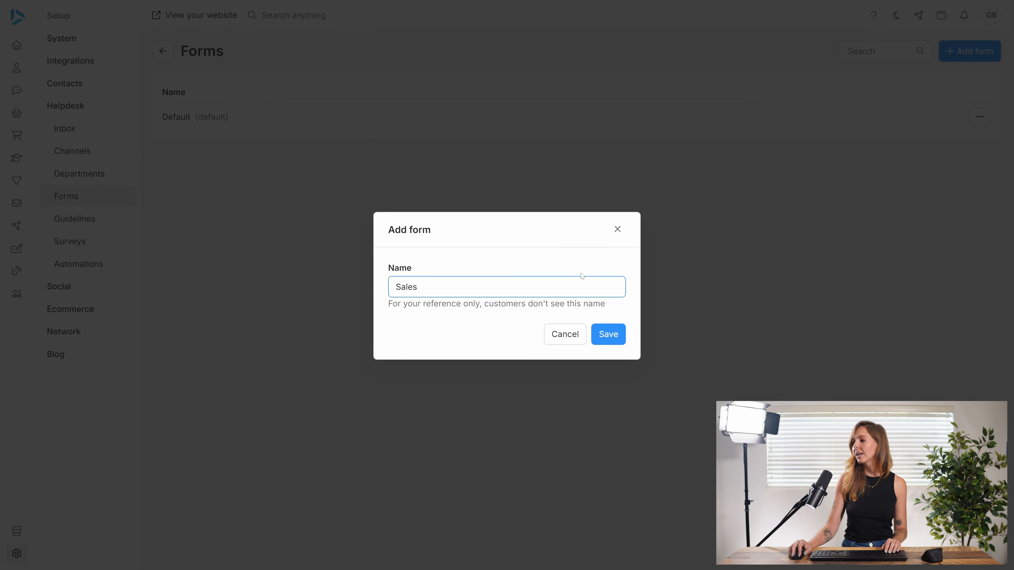
click(621, 342)
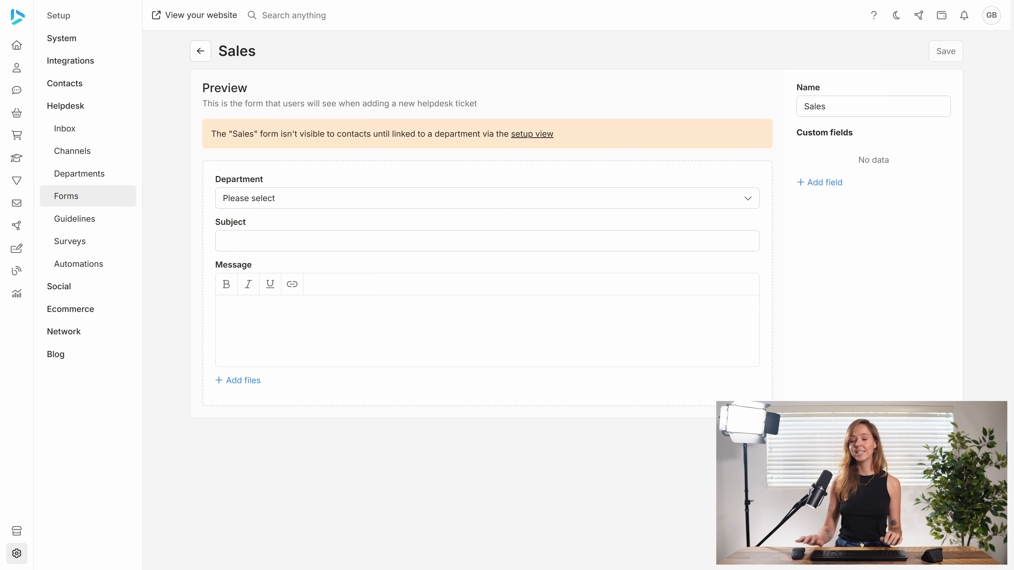
Add a 'Product purchased' Select field with options Product 1, Product 2 and Product 3.
click(821, 183)
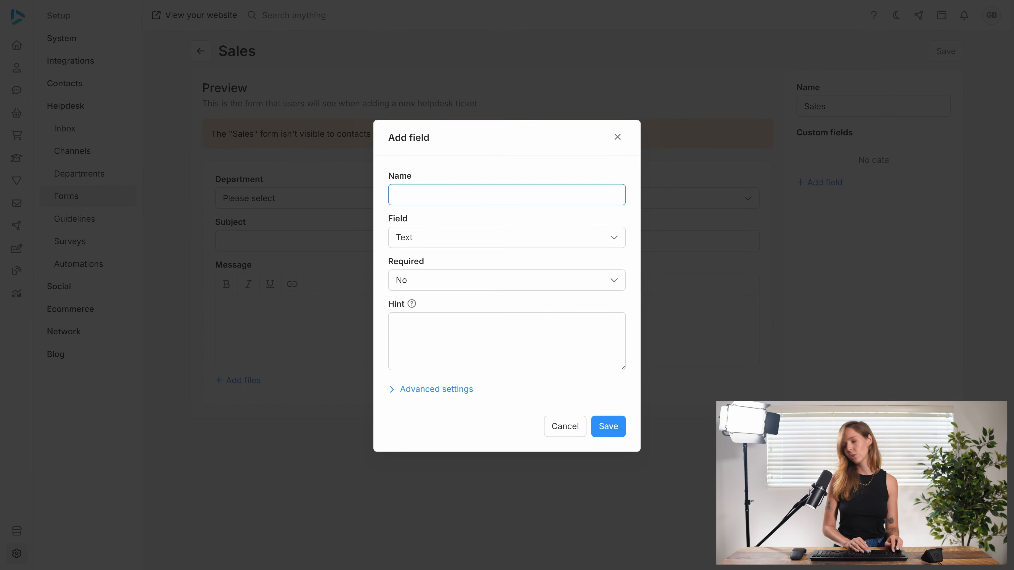
text(Product )
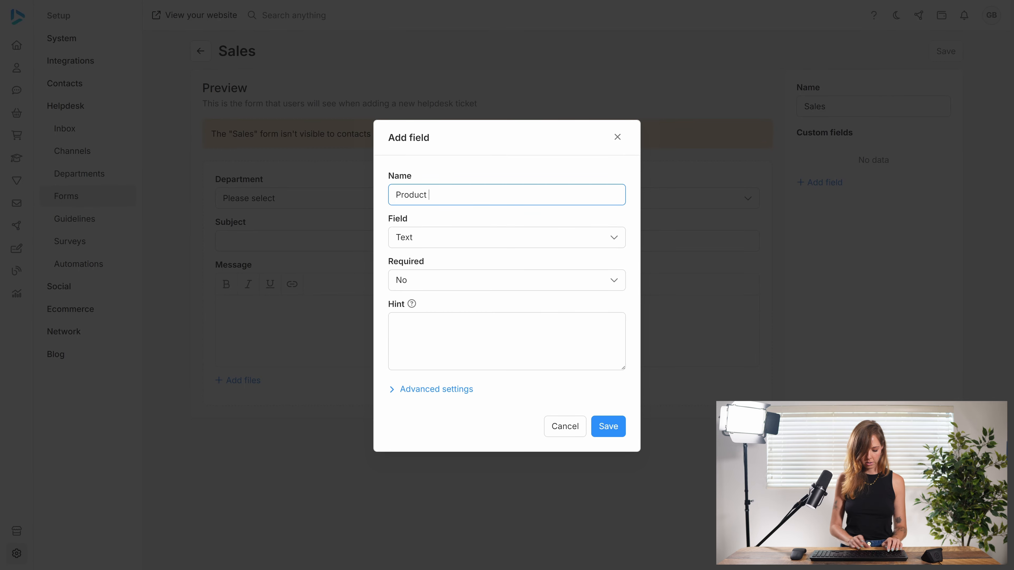
text(purchased)
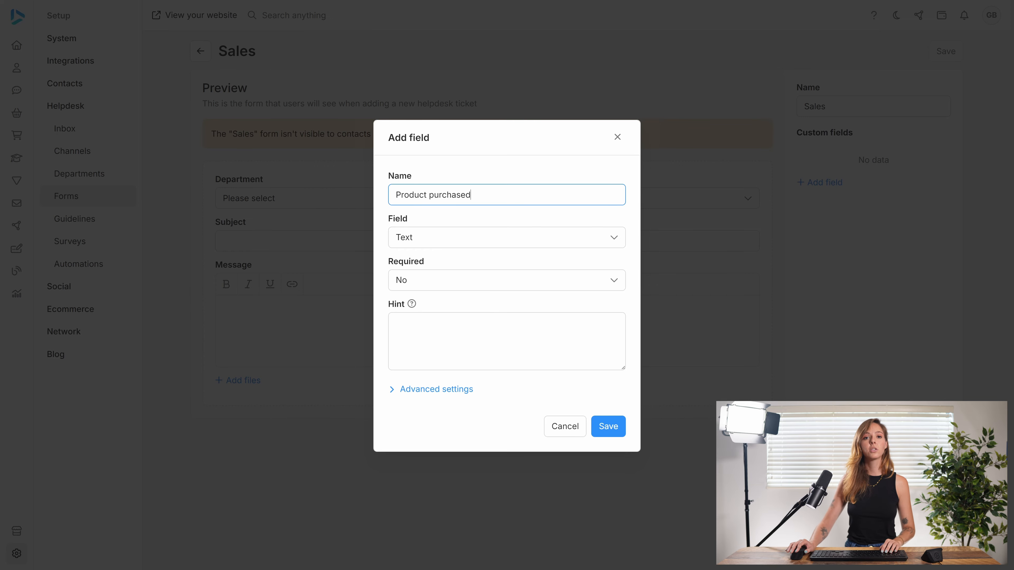
click(508, 238)
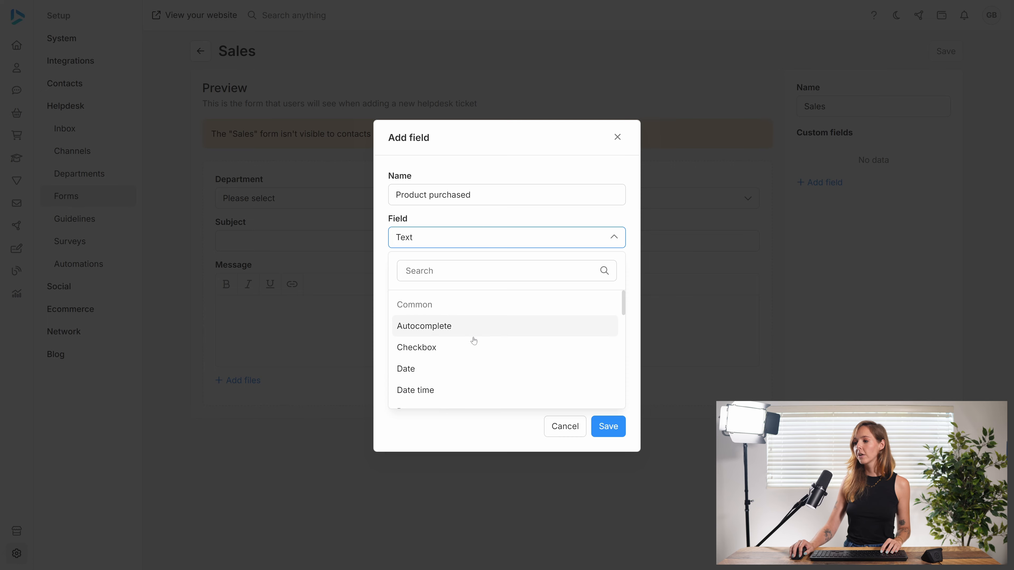
scroll(501, 360, down, 2)
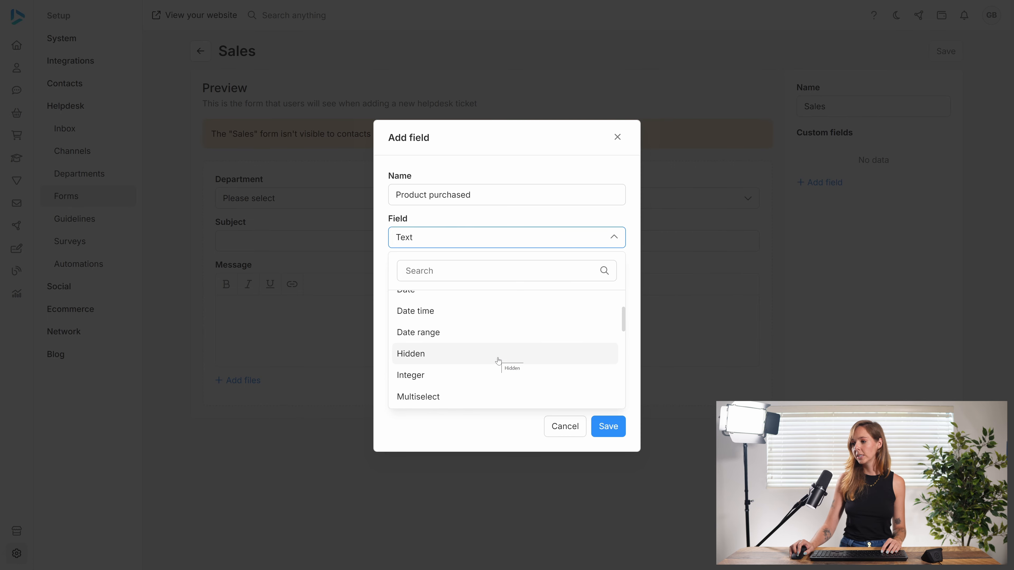
scroll(498, 361, down, 3)
scroll(504, 369, down, 4)
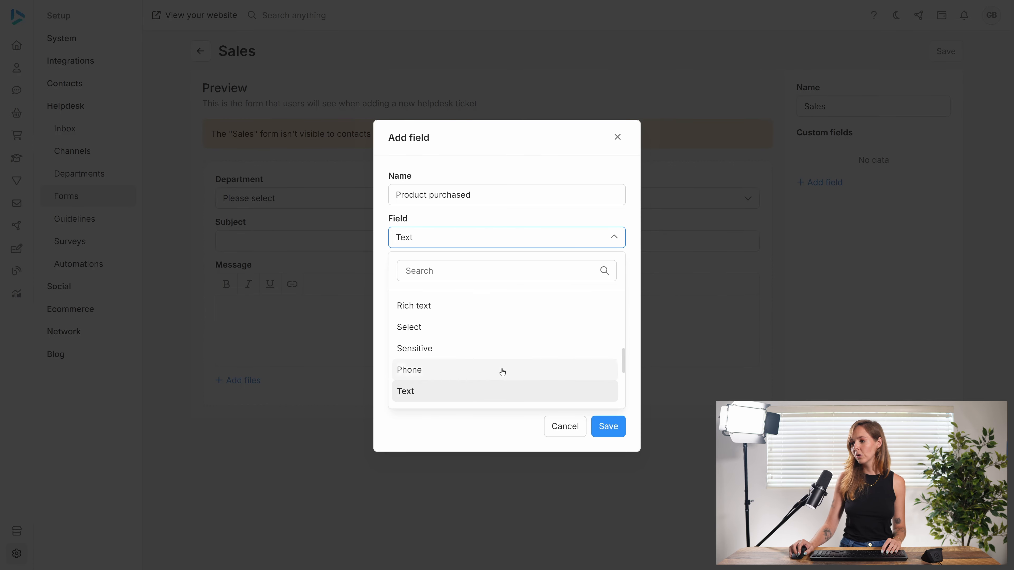
click(421, 331)
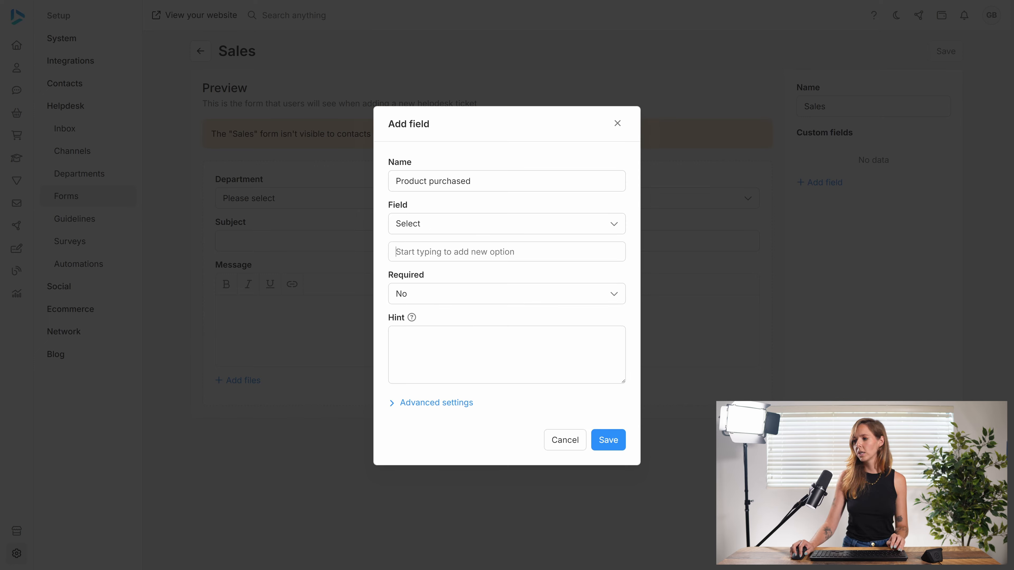
click(425, 252)
text(Product 1)
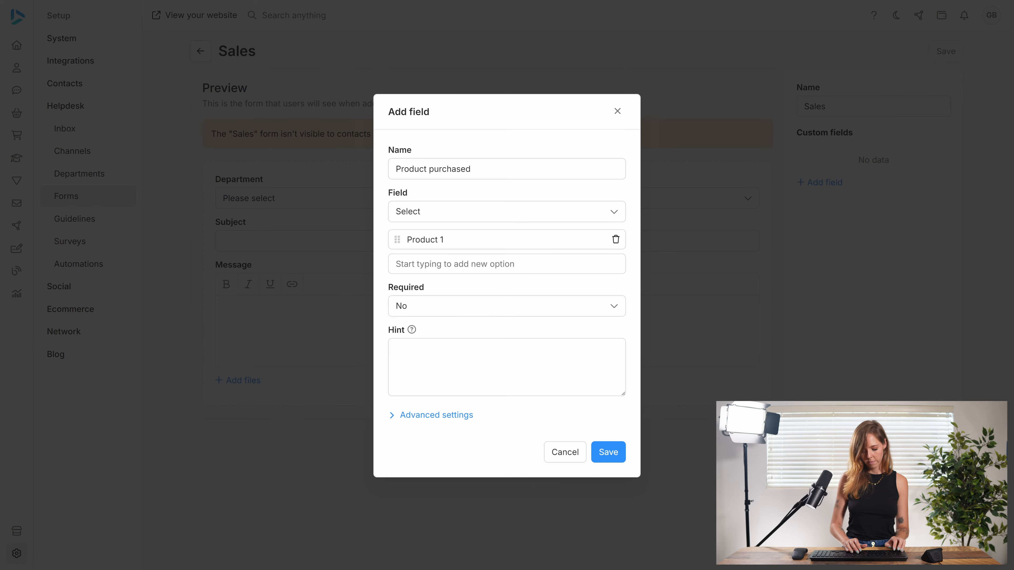
text(Product )
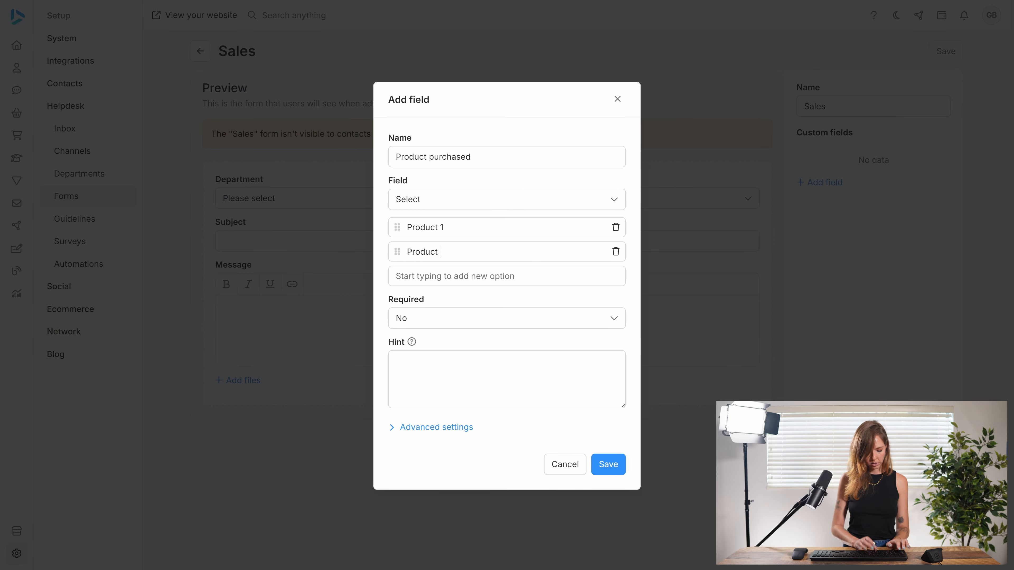
text(2)
key(Return)
text(P)
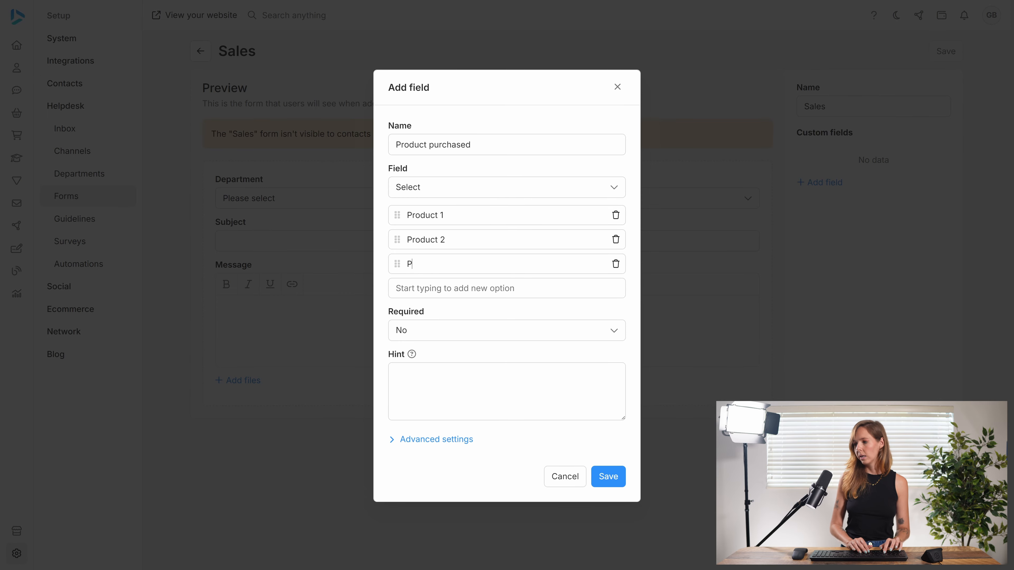
text(roduct 3)
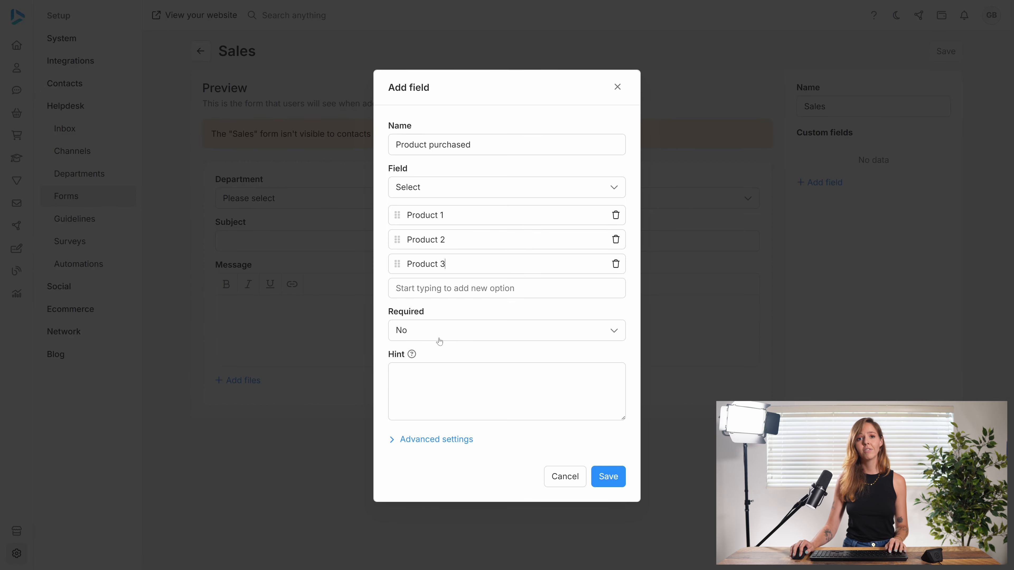
click(611, 479)
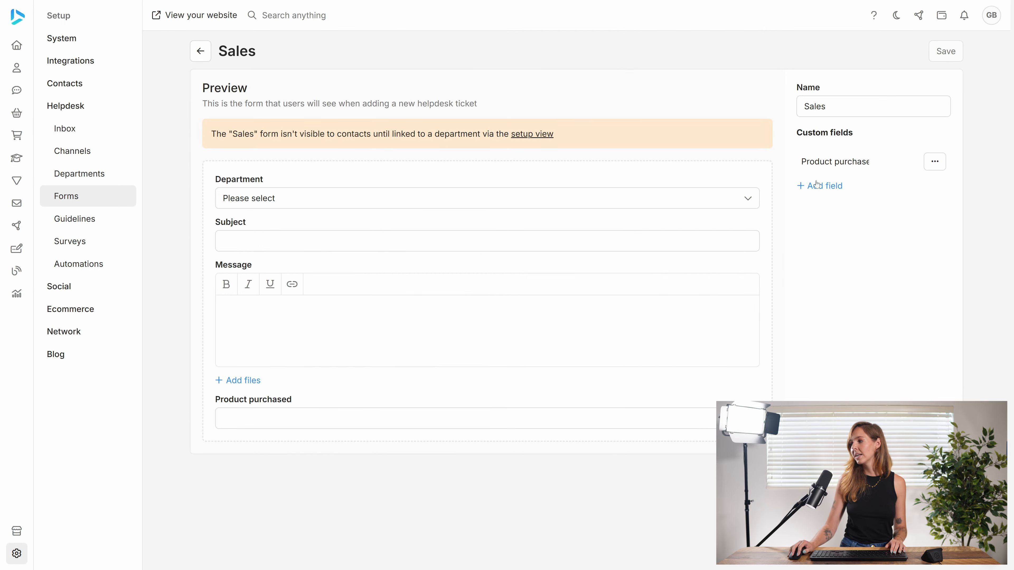
Add a 'Date purchased' field of type Date to the Sales form.
click(810, 190)
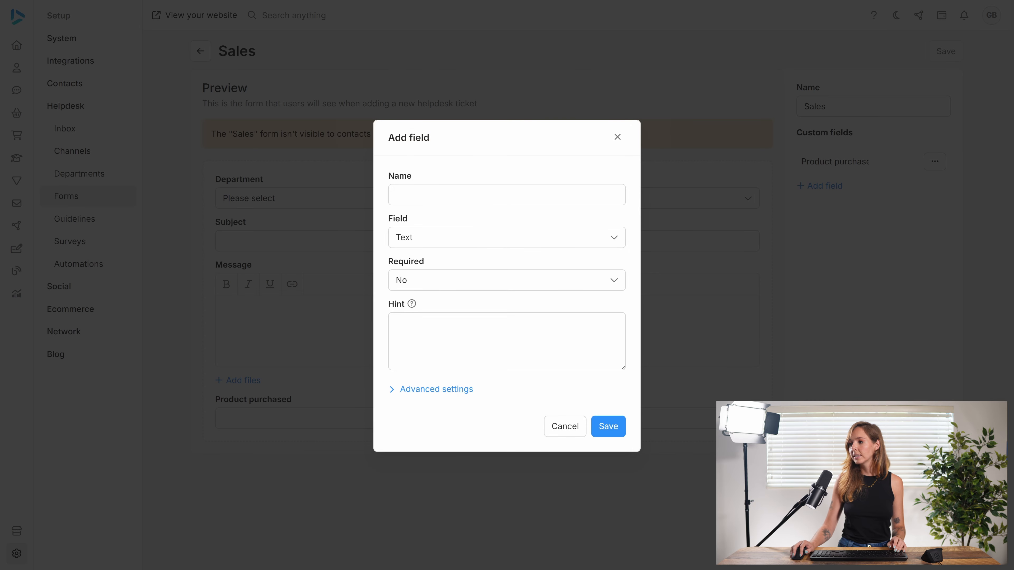
click(438, 237)
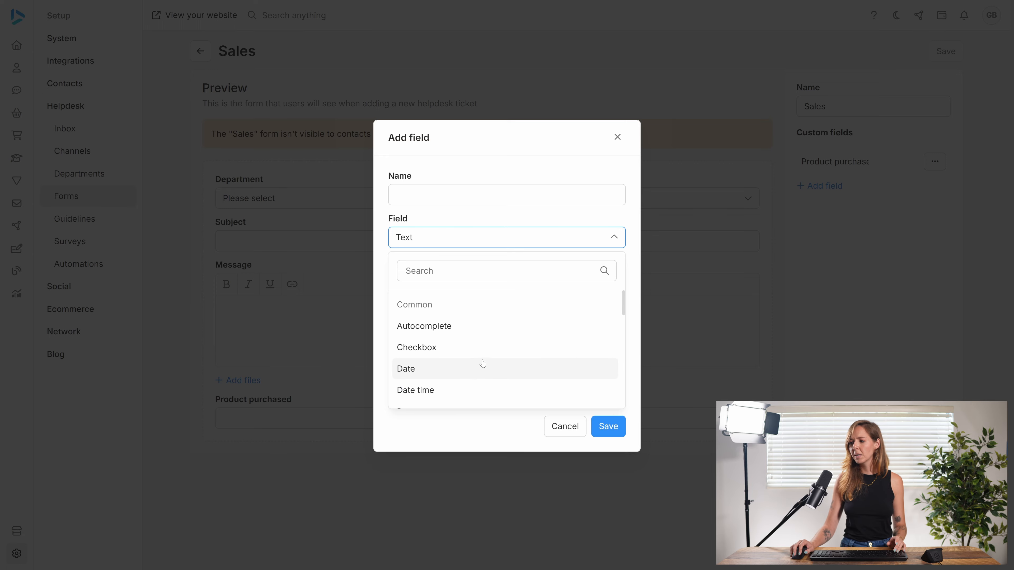
scroll(452, 374, down, 2)
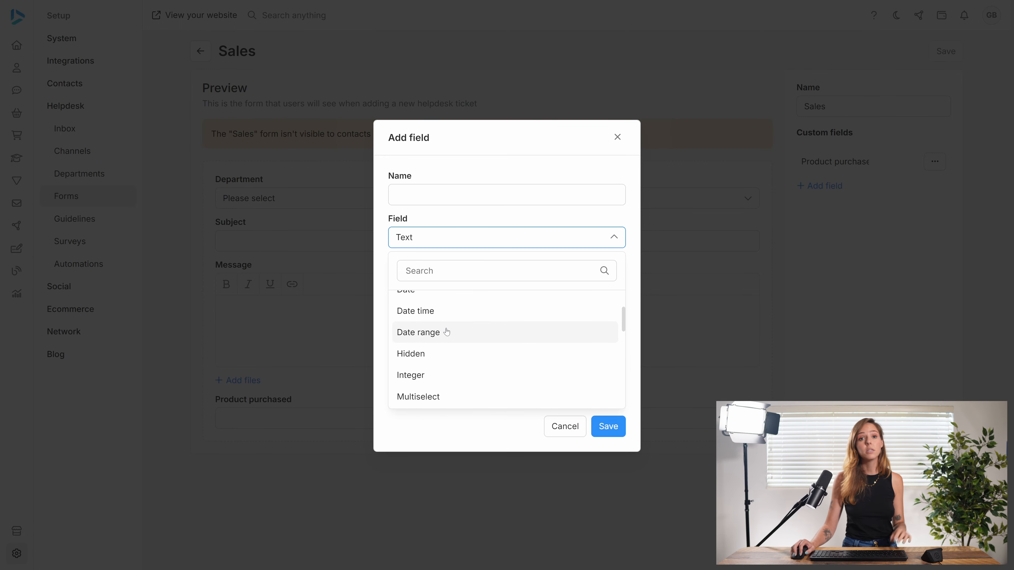
click(453, 196)
text(D)
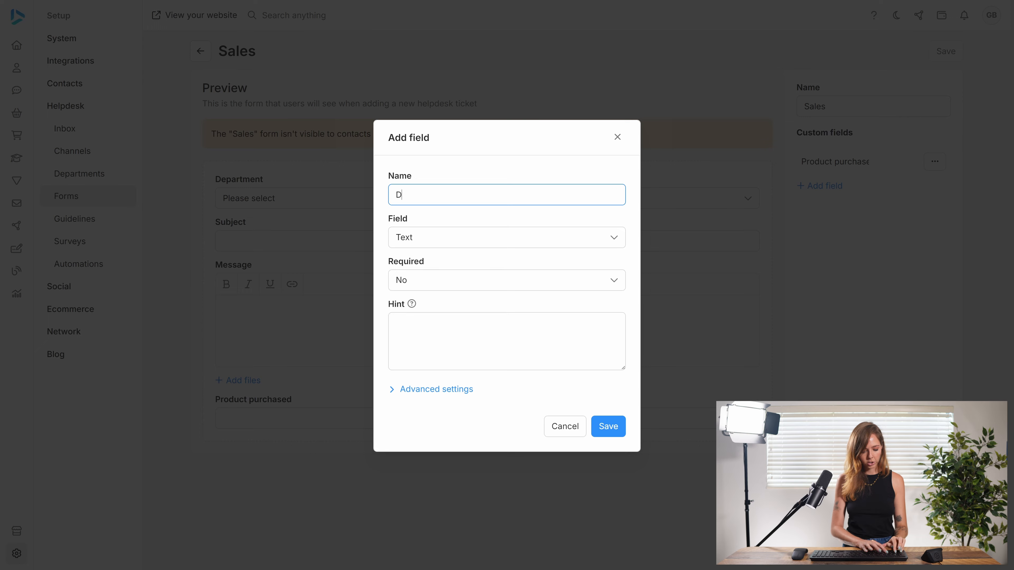
text(ate purchased)
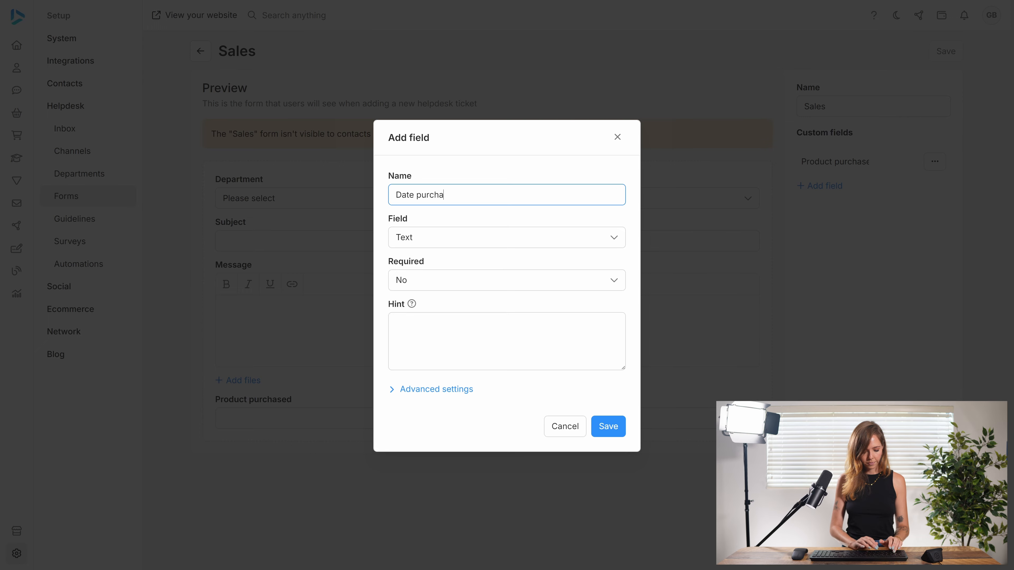
click(460, 243)
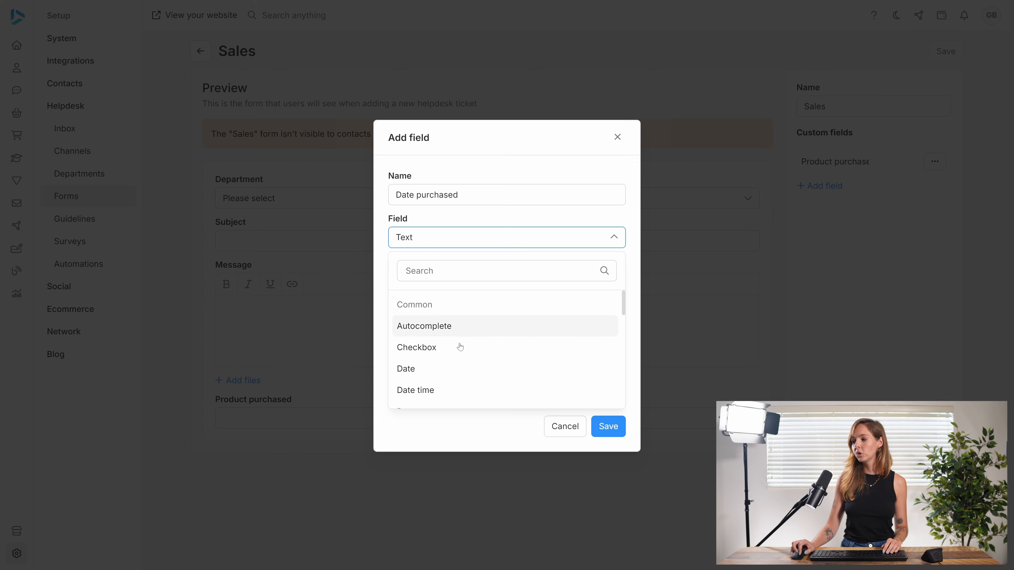
click(446, 374)
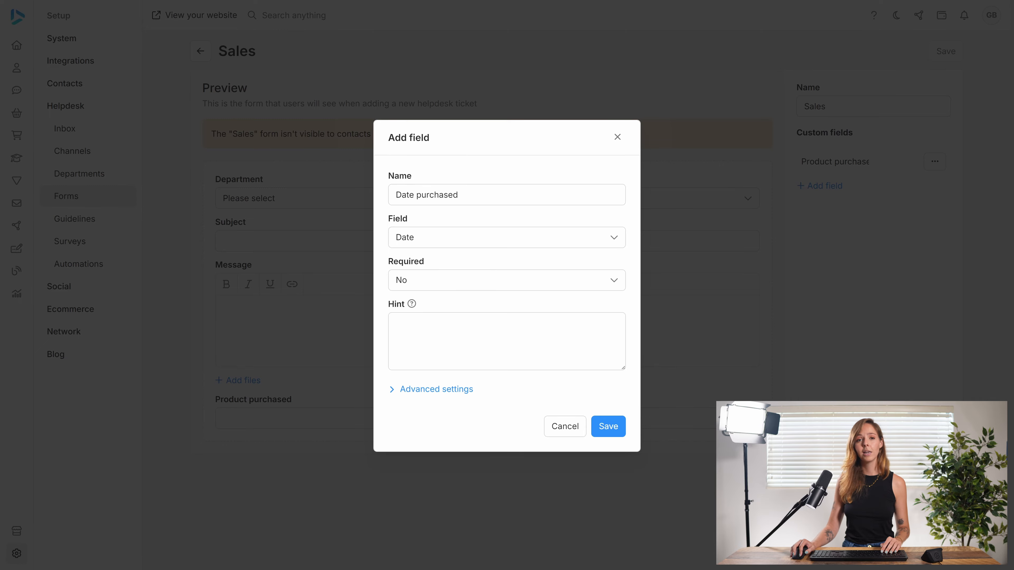
click(614, 427)
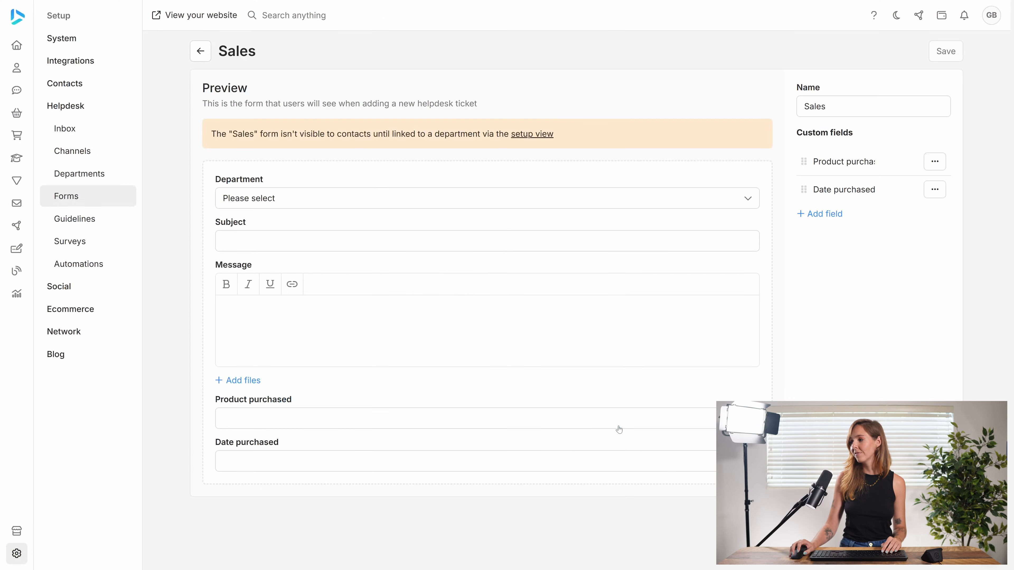
Add an 'Is the product adequate?' radio button group field with options Yes and No.
click(801, 217)
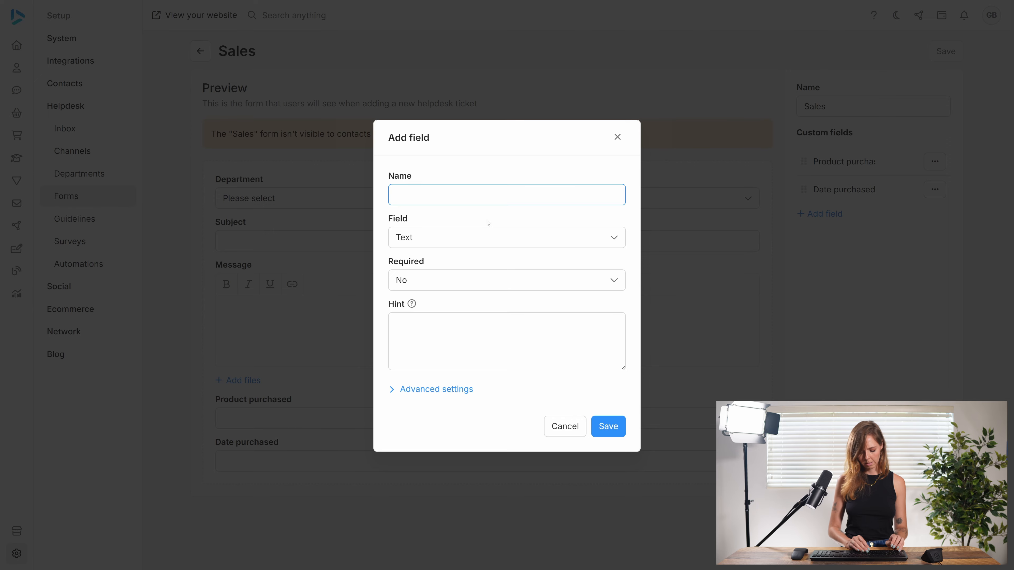
text(Is th)
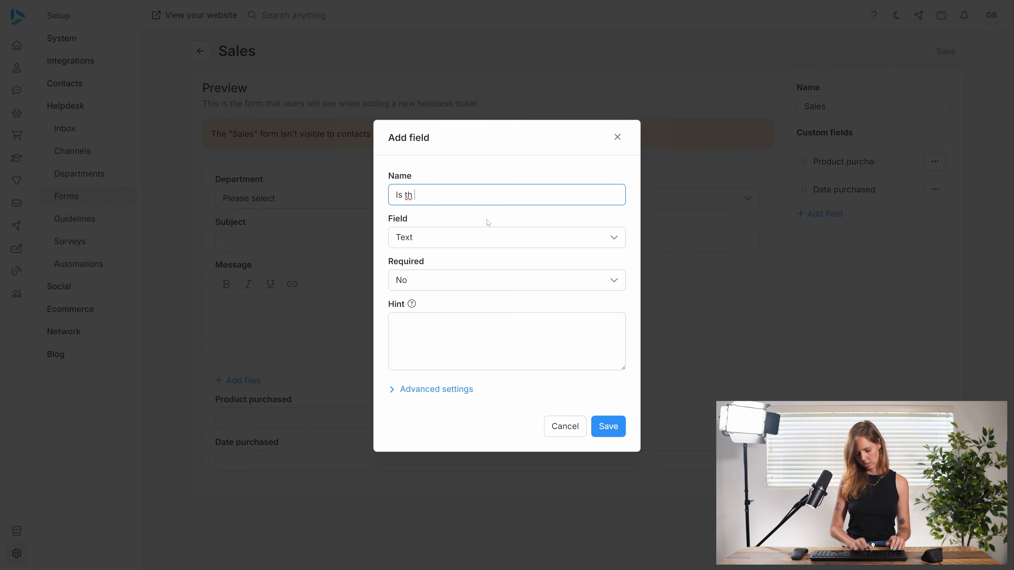
key(BackSpace)
text(e pr)
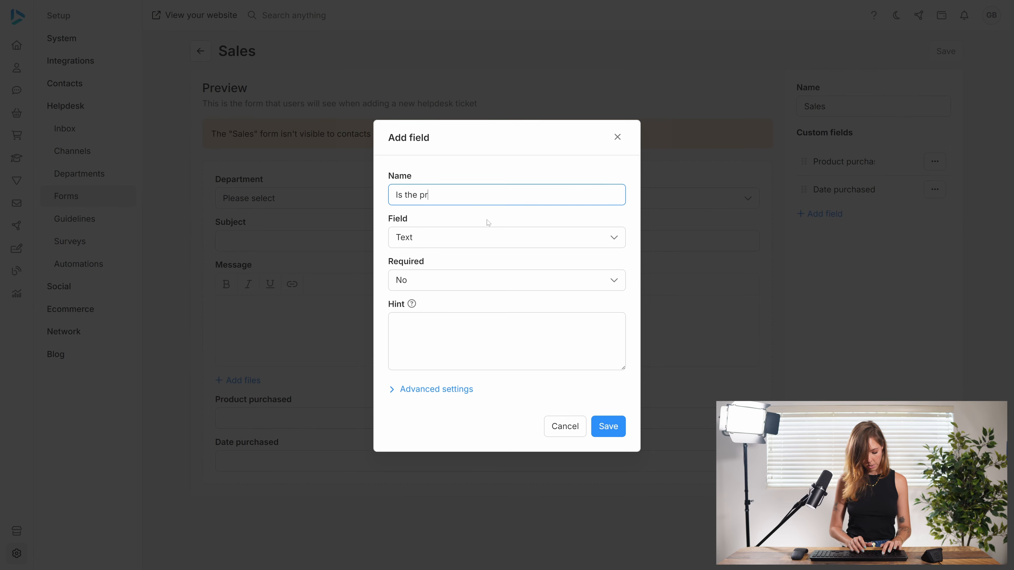
text(oduct adequate?)
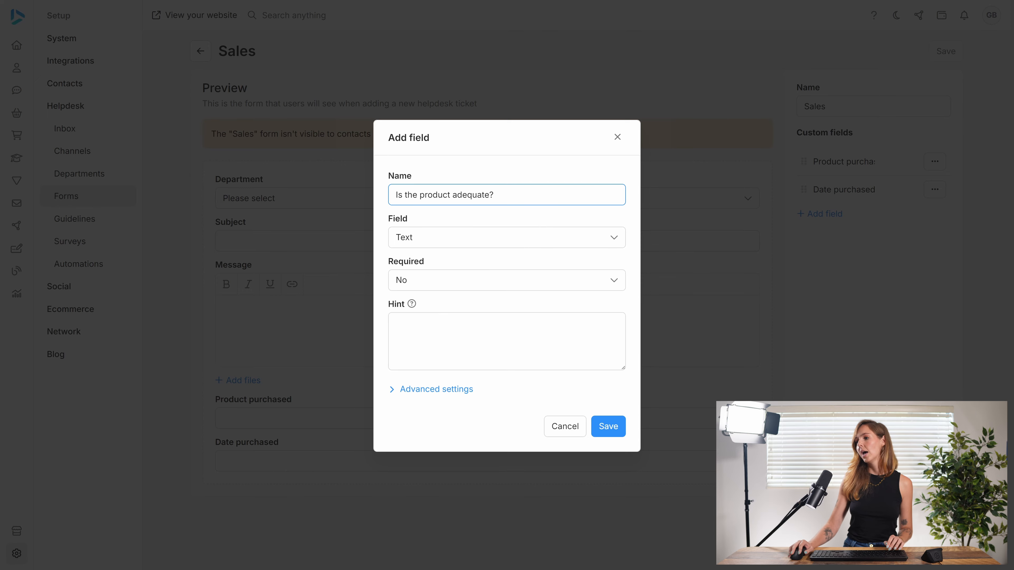
click(512, 237)
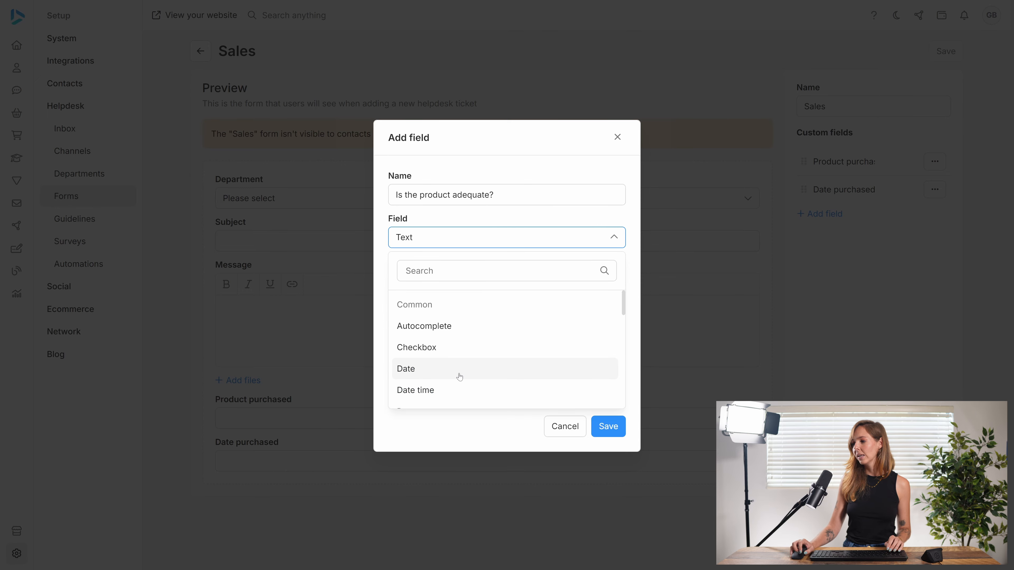
scroll(460, 375, down, 1)
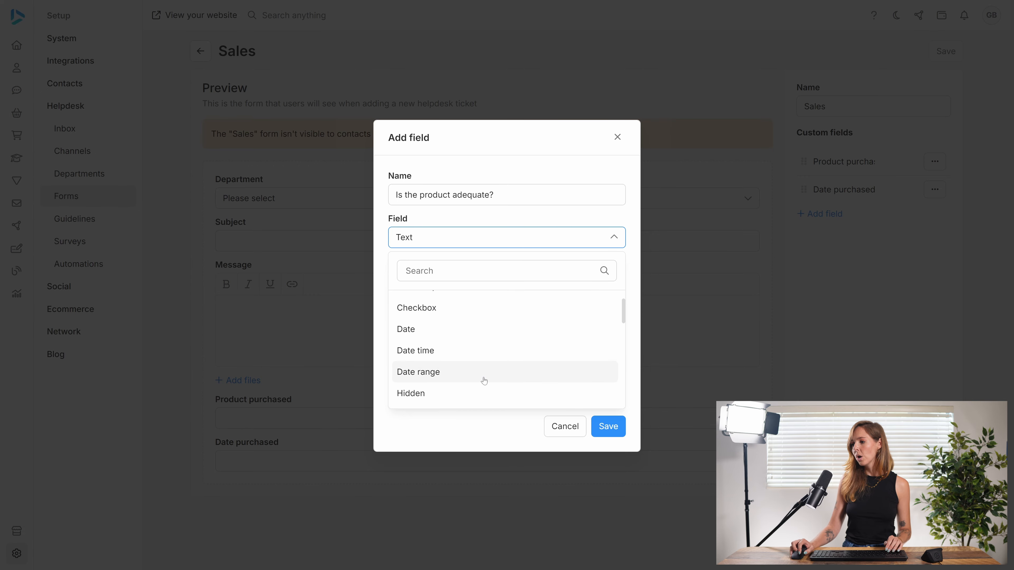
scroll(482, 380, down, 2)
scroll(485, 381, down, 5)
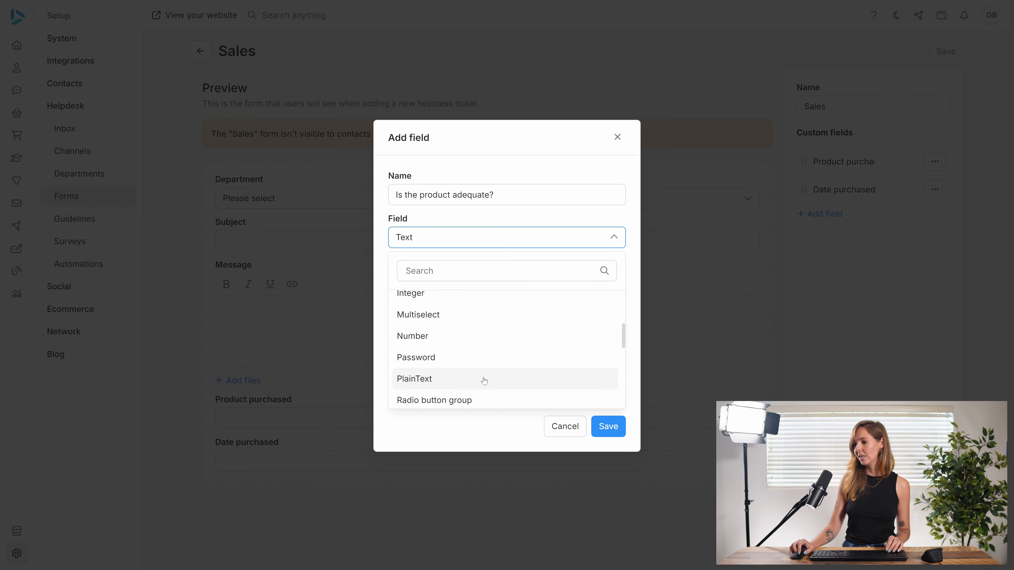
click(461, 364)
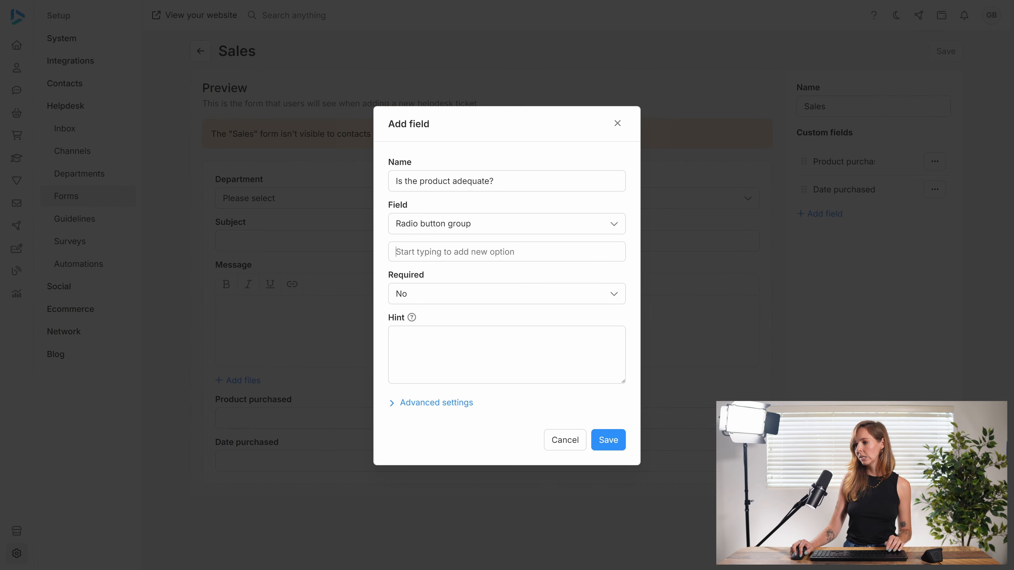
text(Yes)
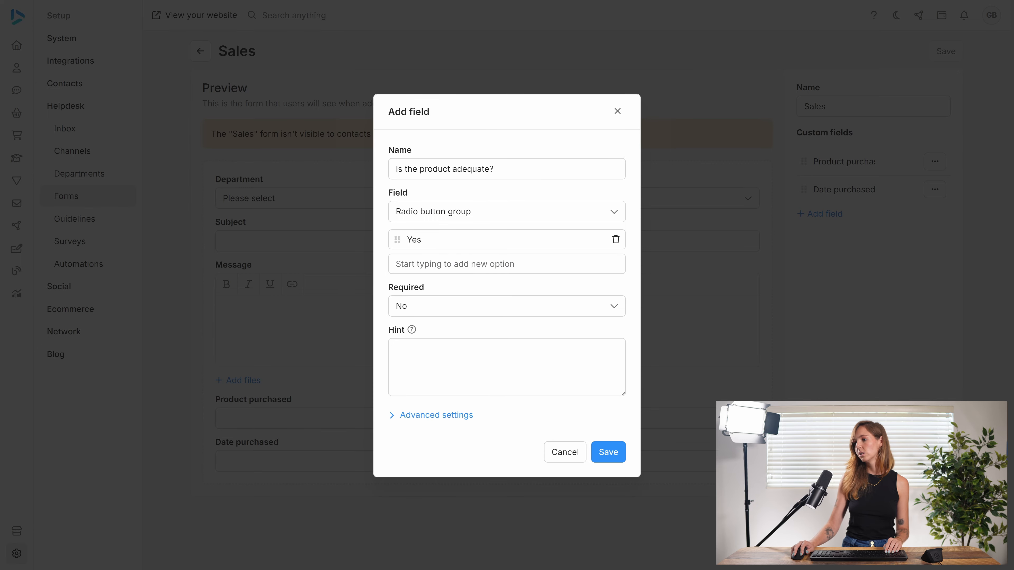
text(No)
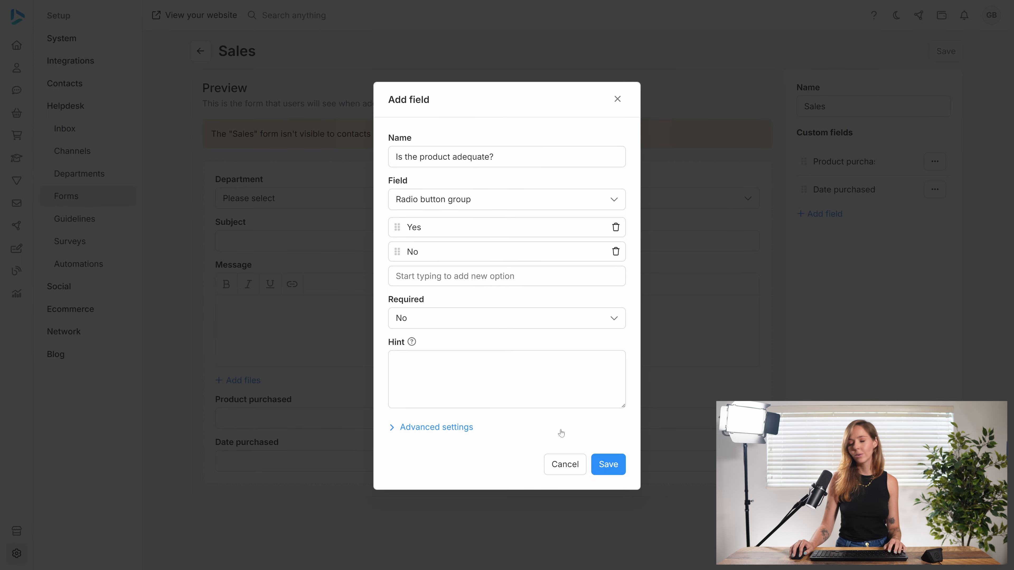
click(608, 465)
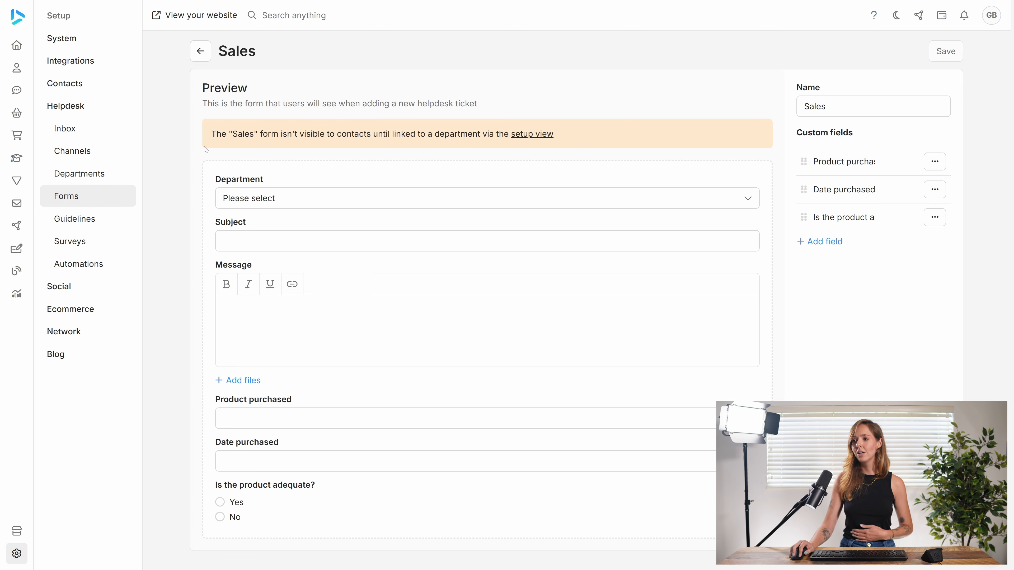
In Helpdesk Departments, set the Sales department's form to Sales and save.
click(102, 177)
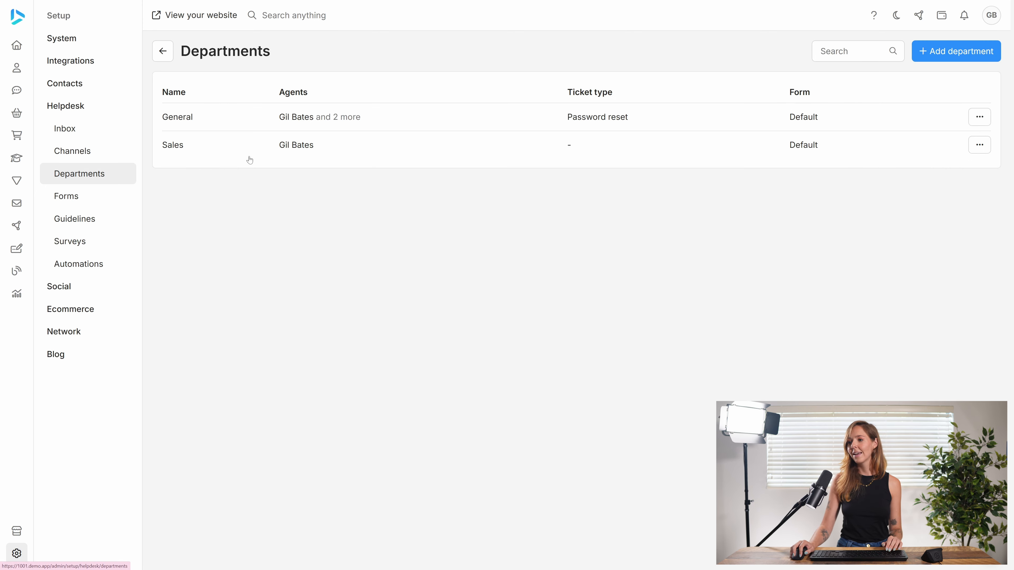
click(306, 147)
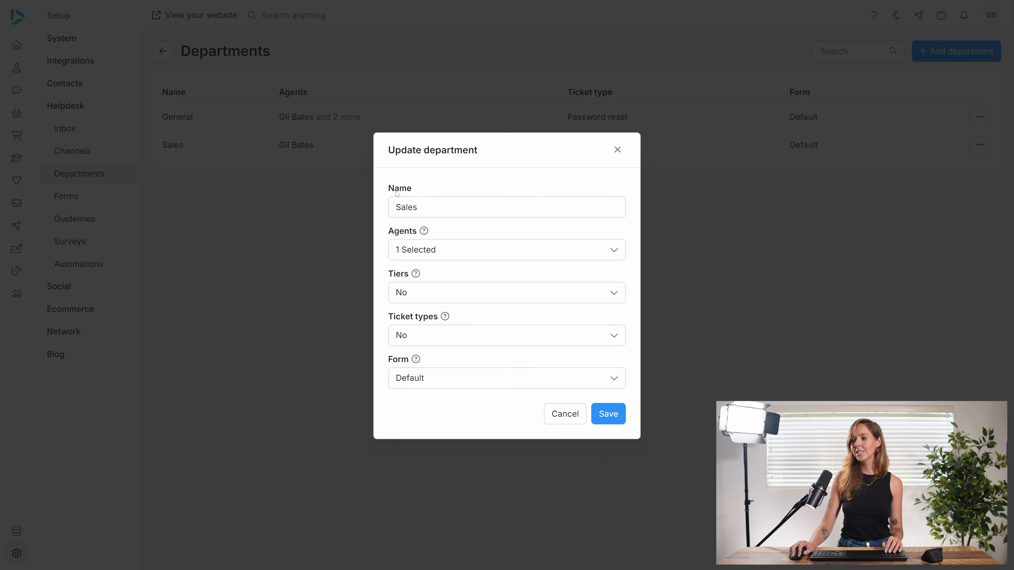
click(440, 382)
click(426, 431)
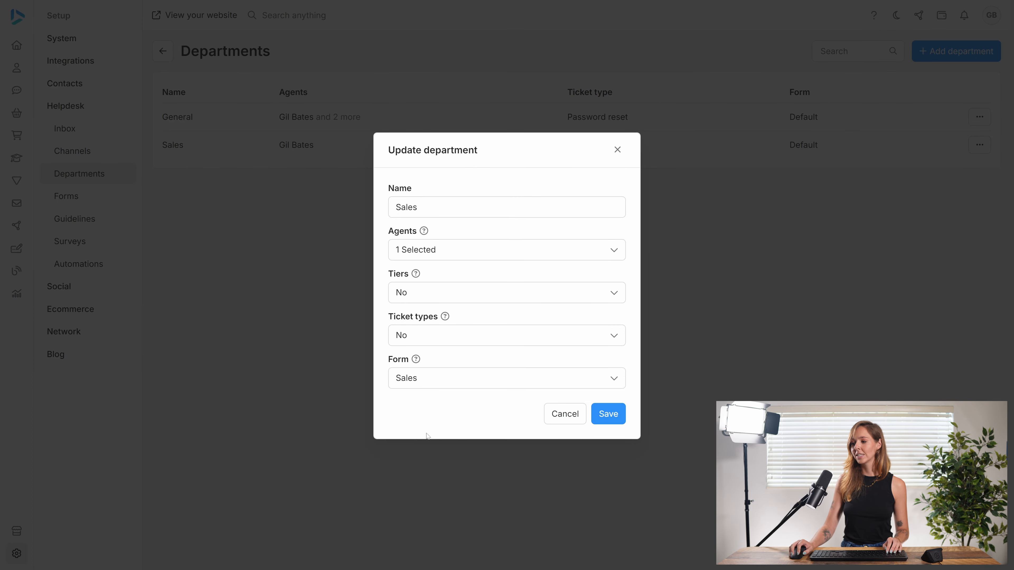
click(610, 415)
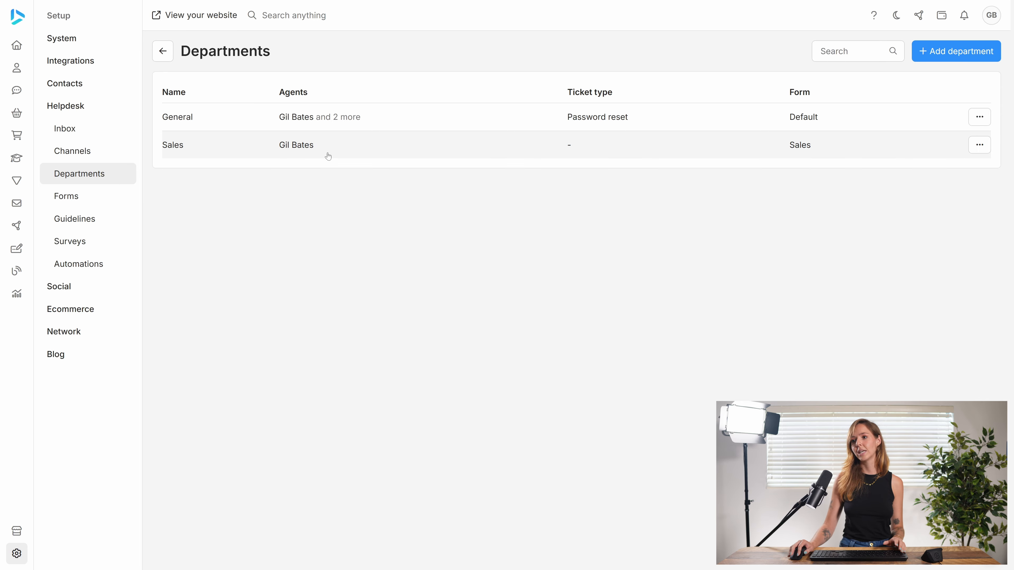
Create a new contact with the test customer's first name, last name and e-mail address.
click(21, 71)
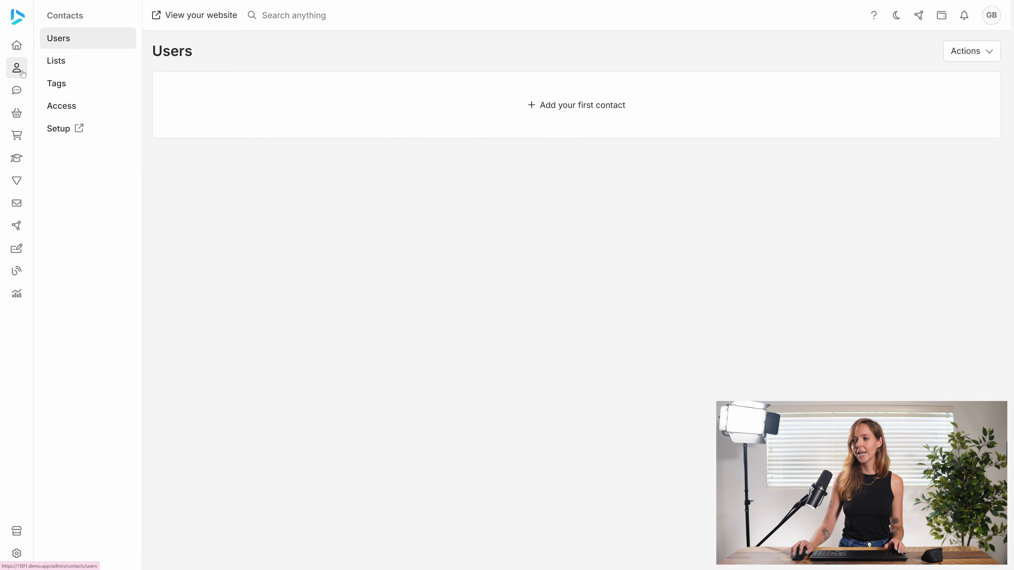
click(496, 100)
click(435, 232)
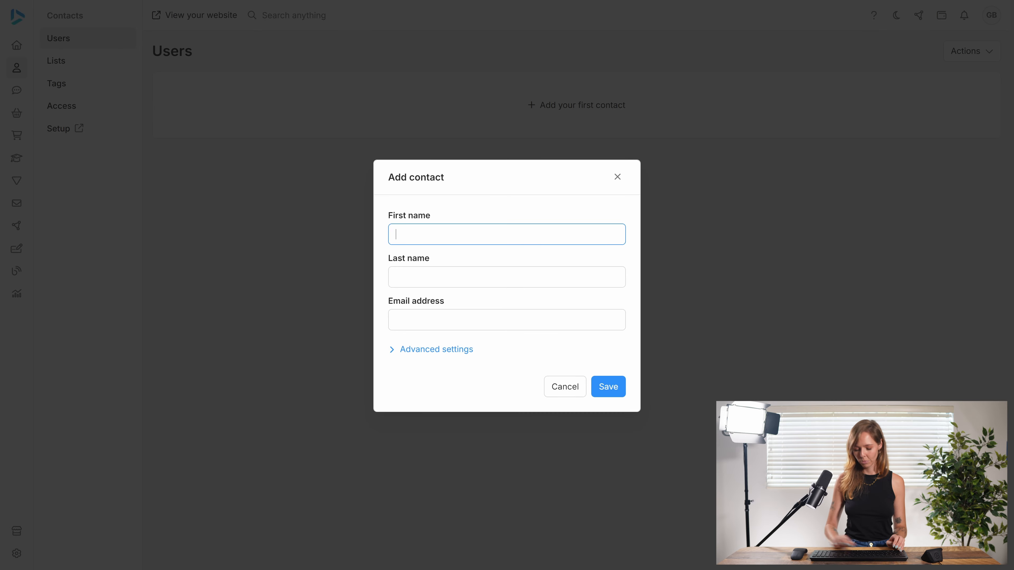
key(Tab)
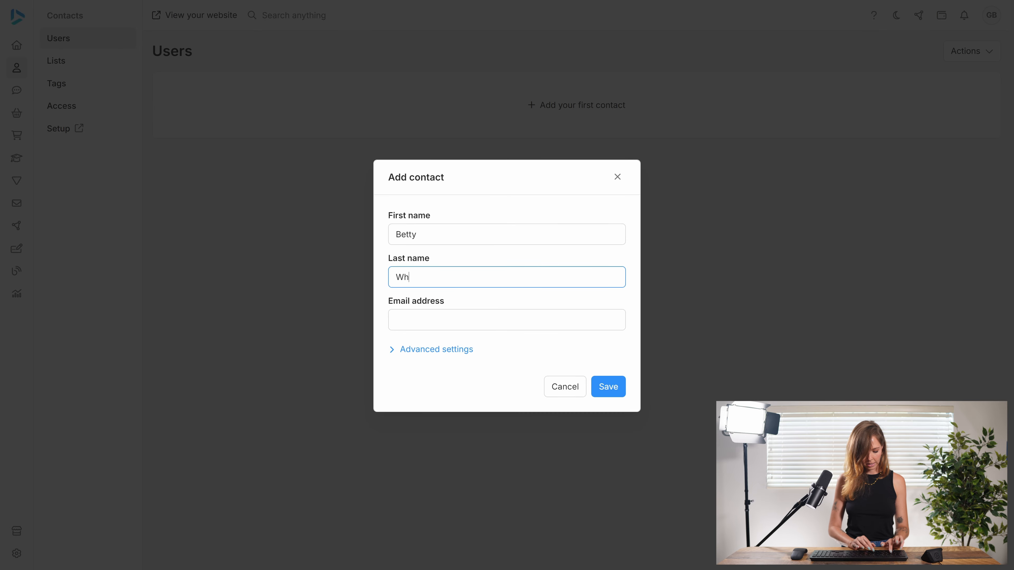
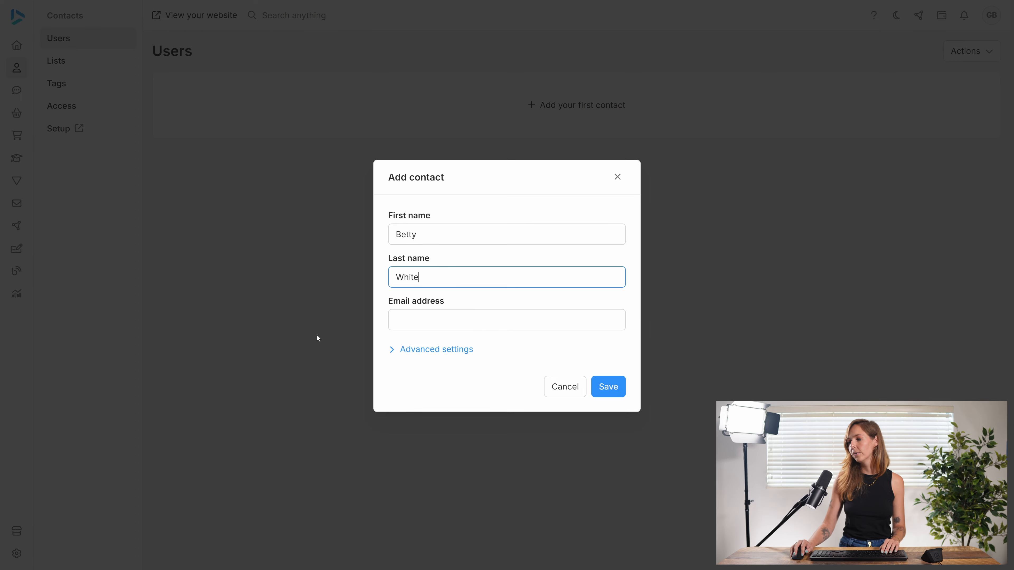
key(Tab)
text(betty)
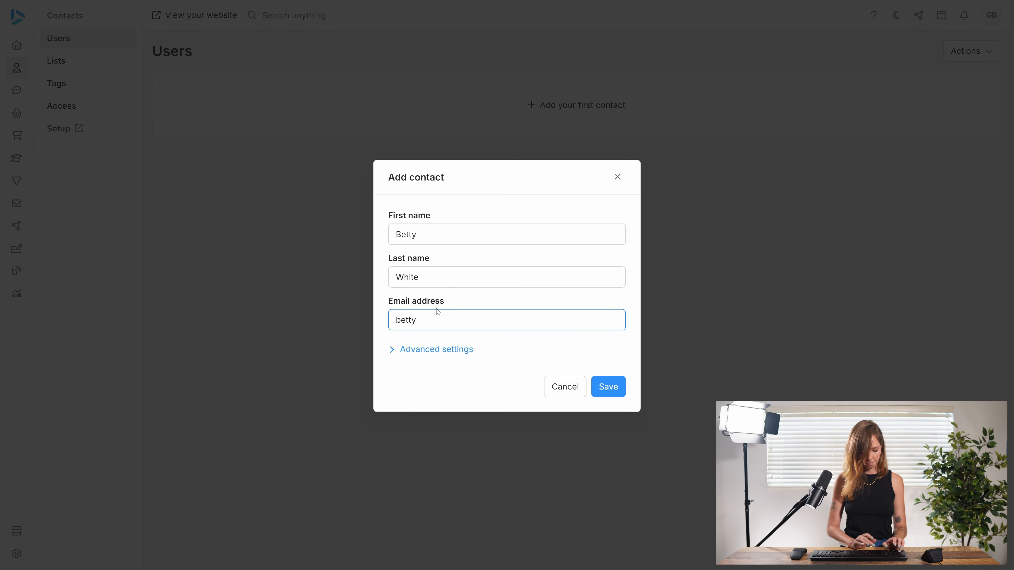
text(@demo.com)
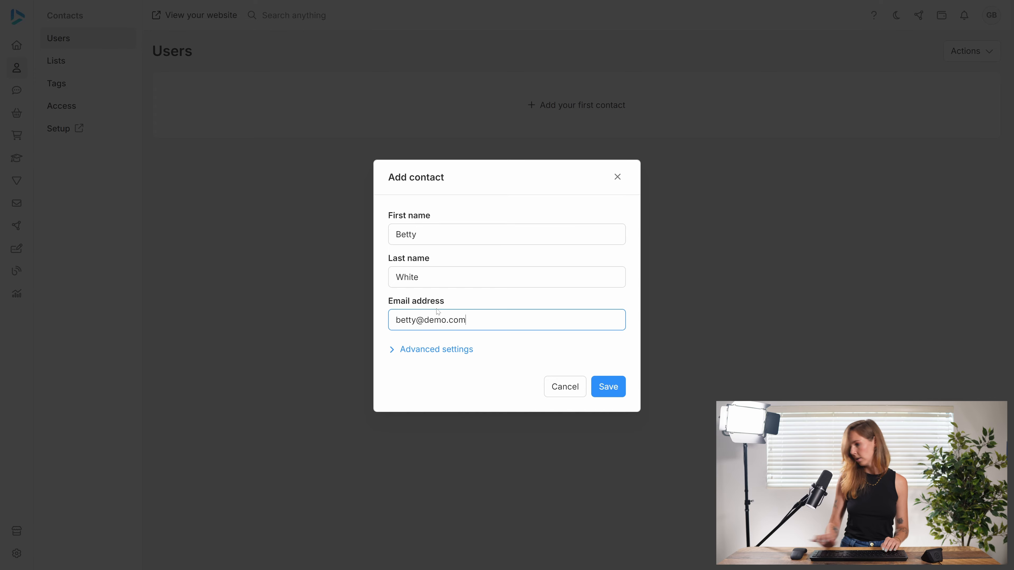
click(623, 382)
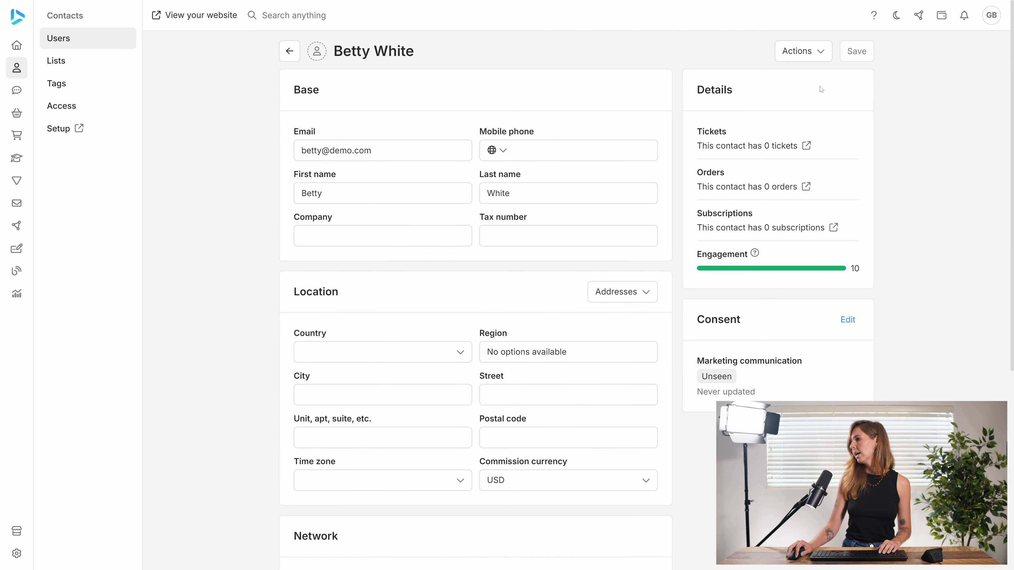
Reset the new contact's password, entering and confirming the chosen password.
click(803, 52)
click(792, 82)
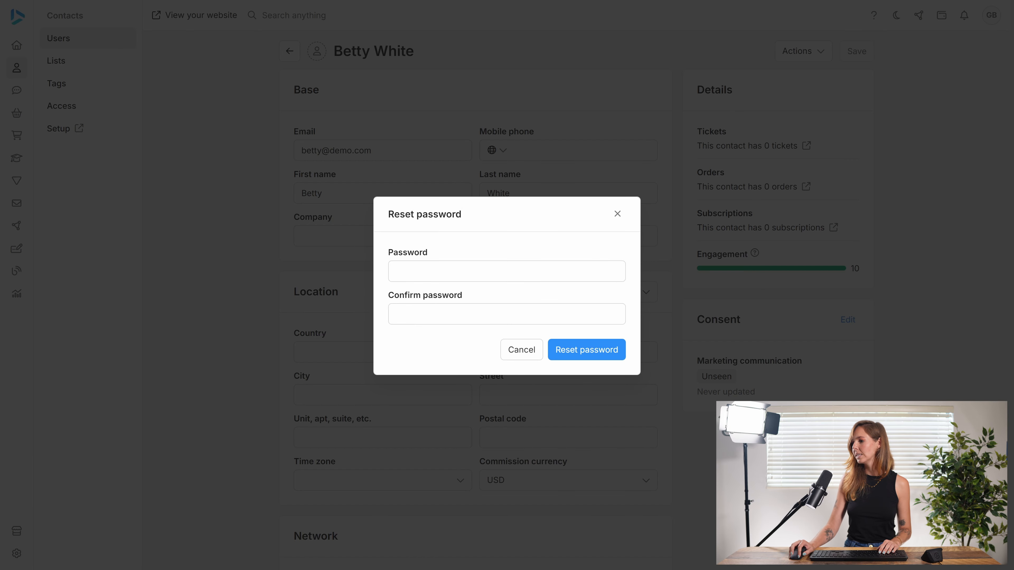
key(Tab)
text(••••••)
key(Tab)
text(••••••)
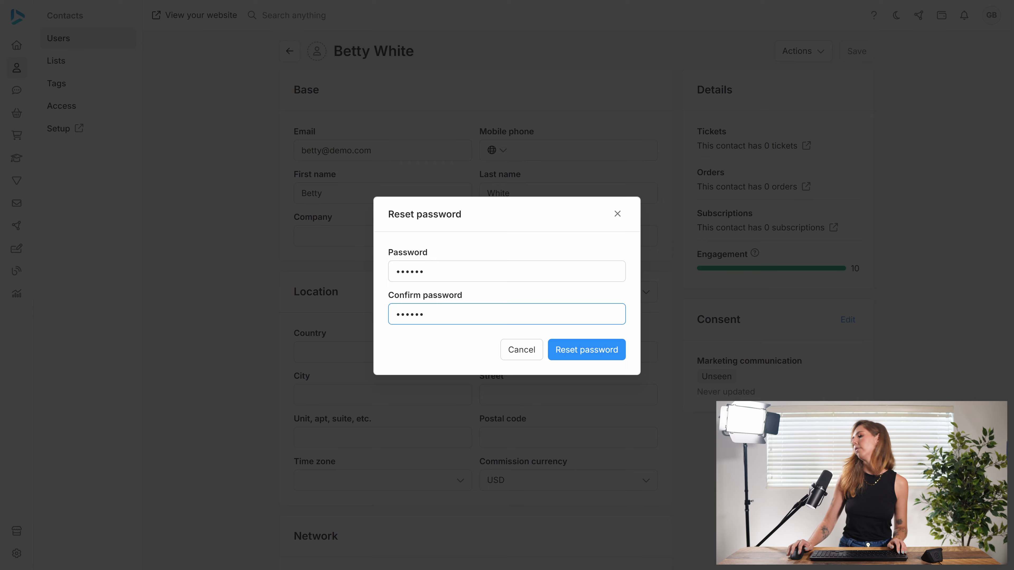
click(563, 347)
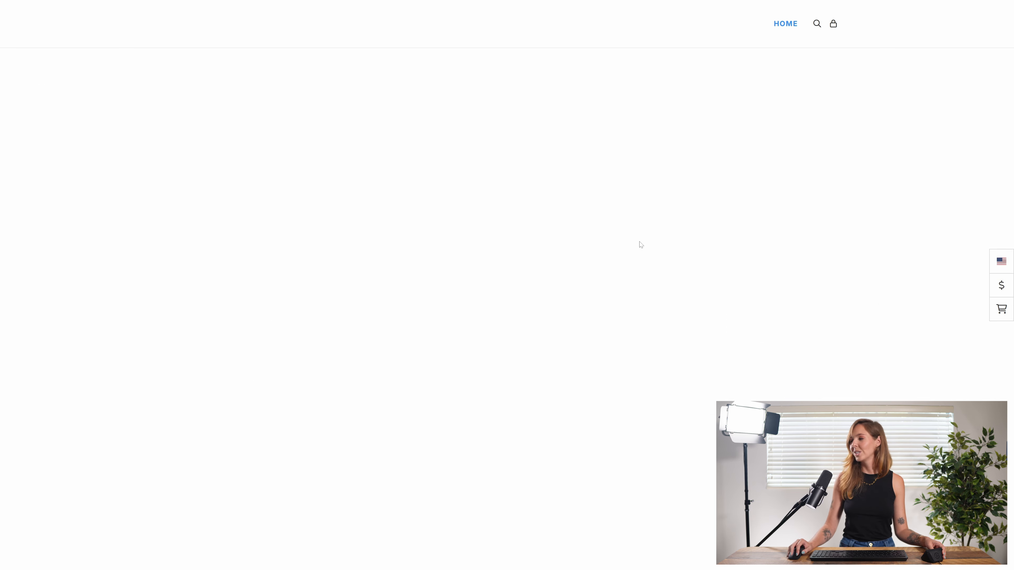
Log in to the storefront with the test customer's e-mail and password, then open Account > Support.
mouse_move(834, 31)
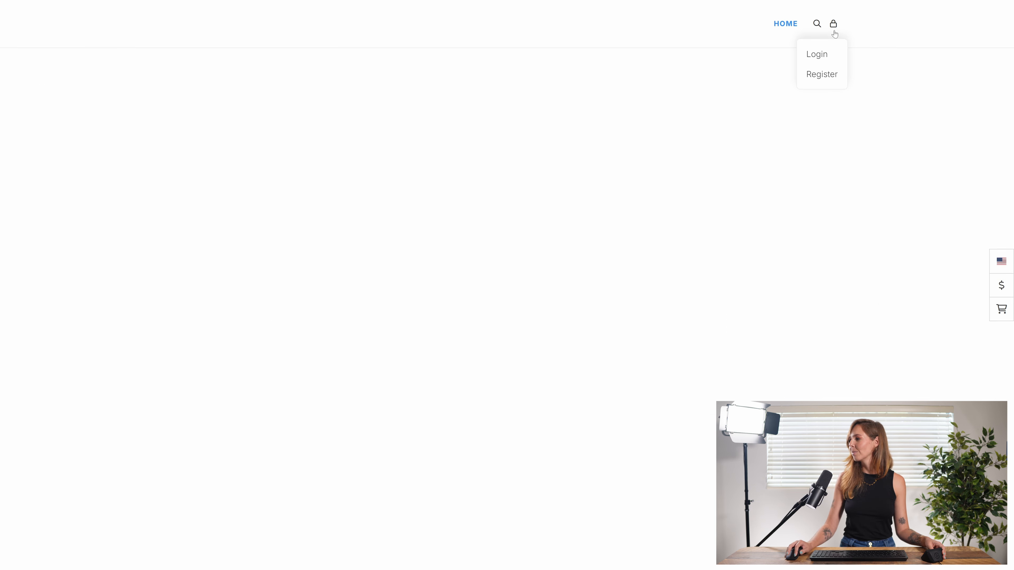
click(820, 55)
text(b)
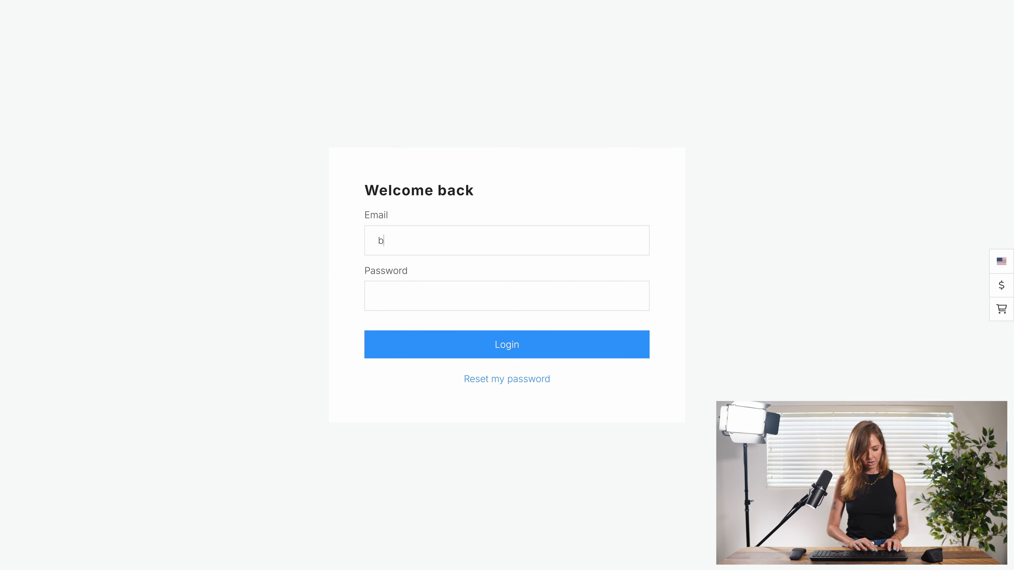
text(etty@demo.com)
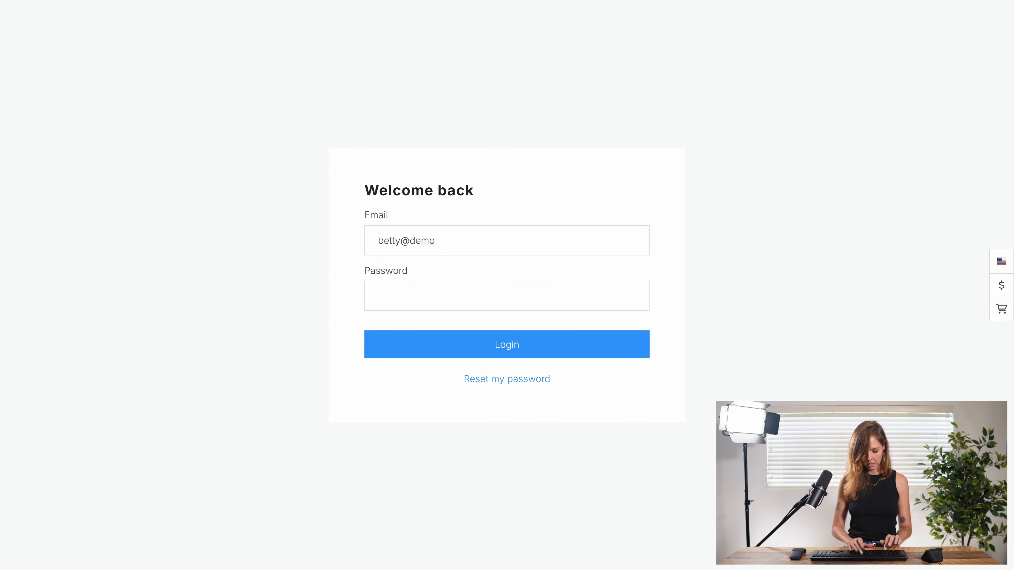
key(Tab)
text(•••••••)
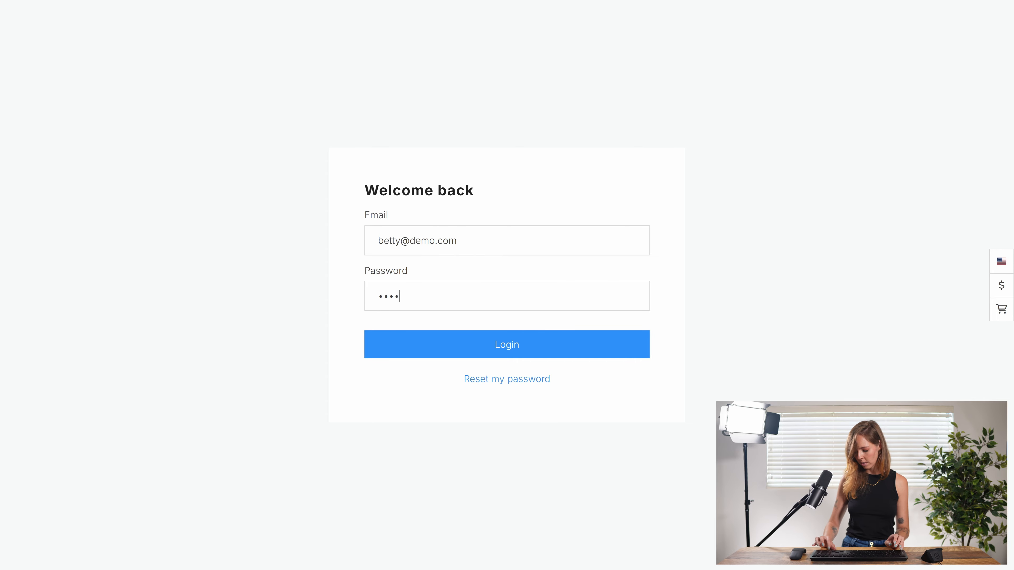
click(461, 345)
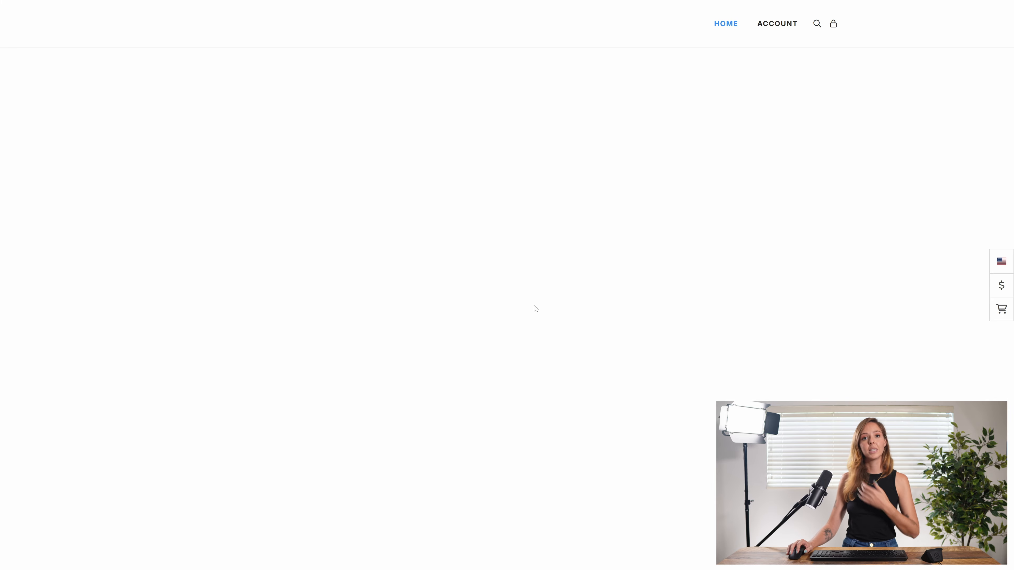
mouse_move(775, 28)
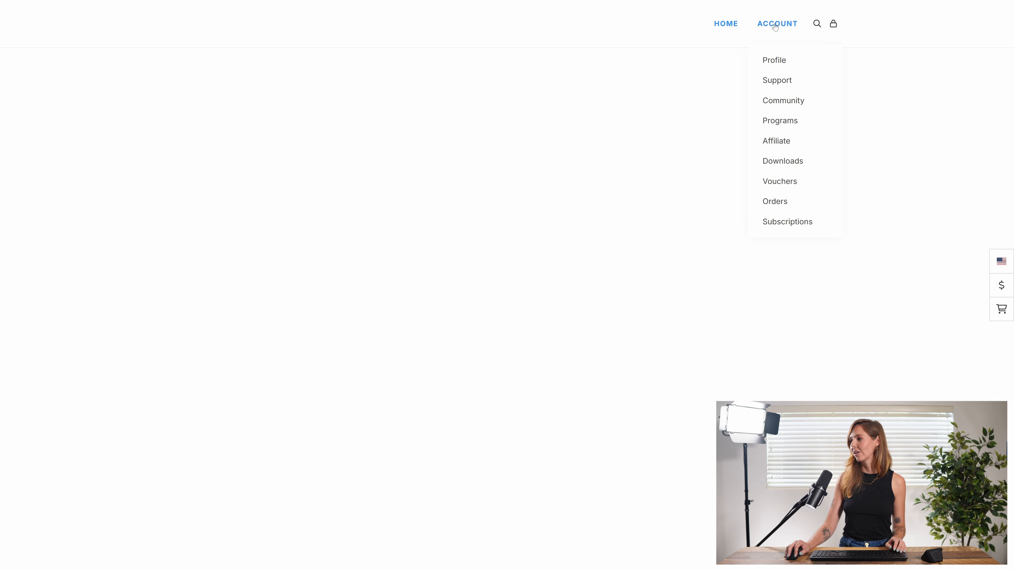
click(773, 82)
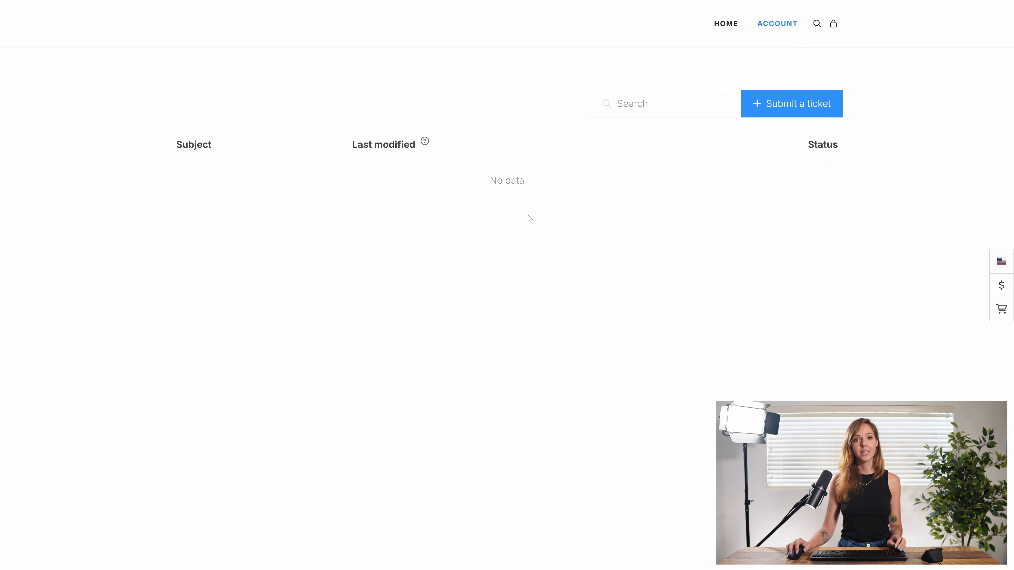
Start a new support ticket and set its Department to Sales, after briefly comparing with General.
click(787, 106)
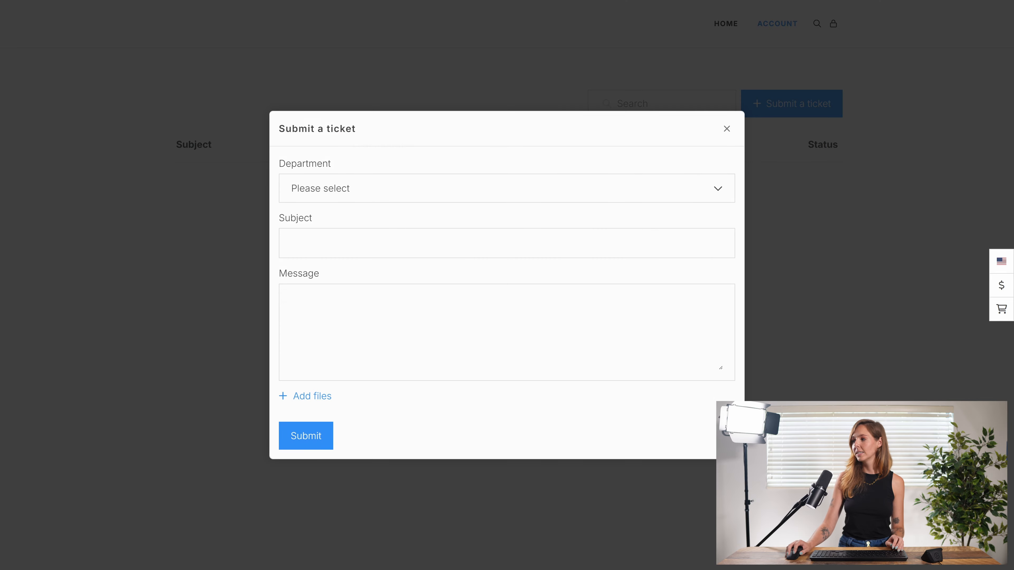
click(384, 186)
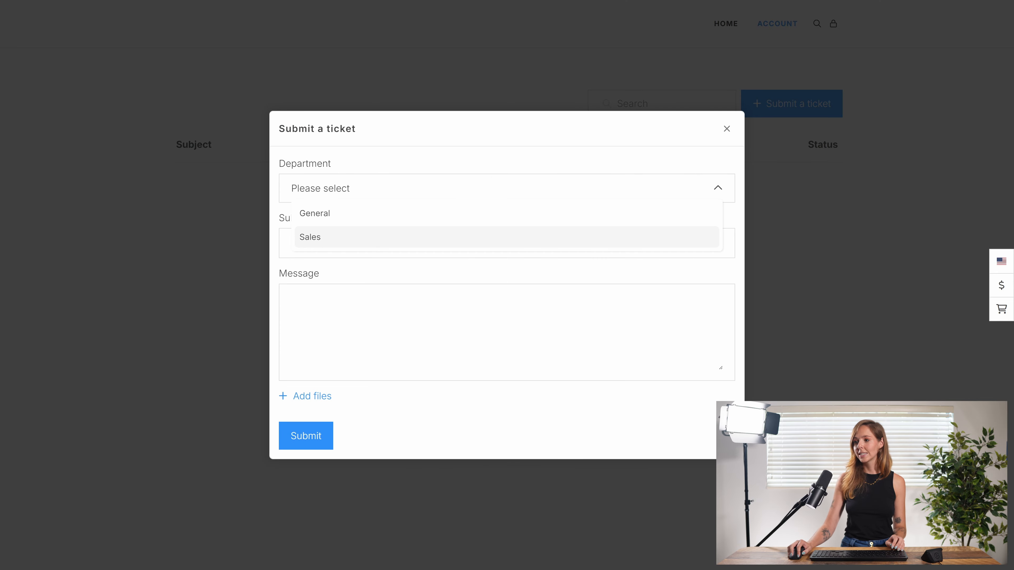
click(357, 235)
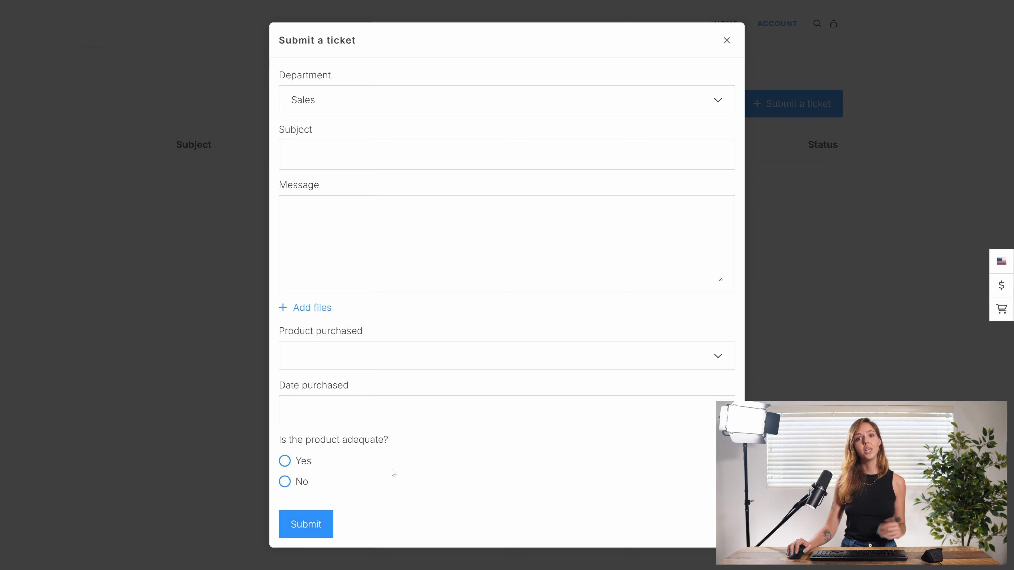
click(371, 105)
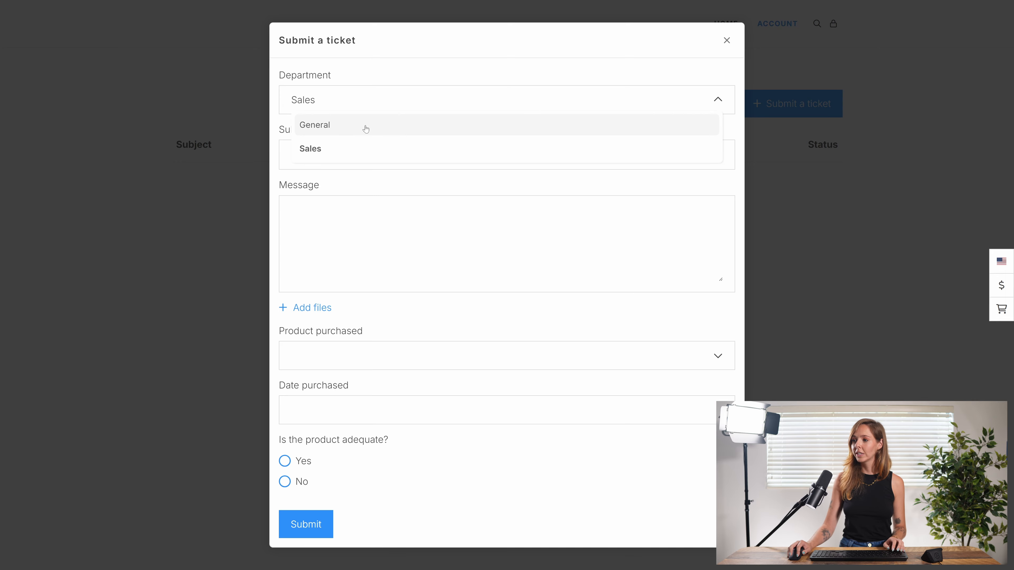
click(367, 126)
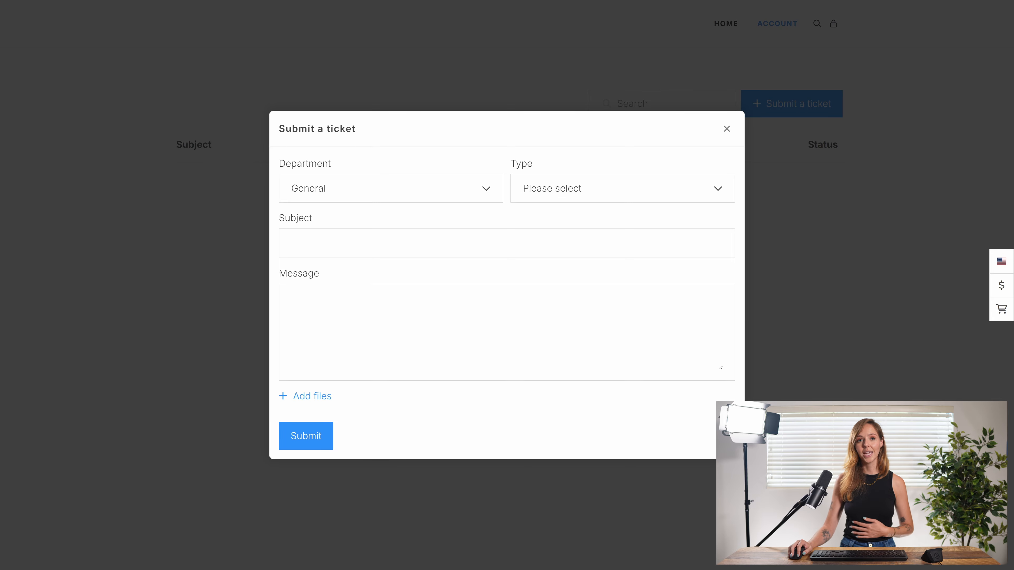
click(562, 199)
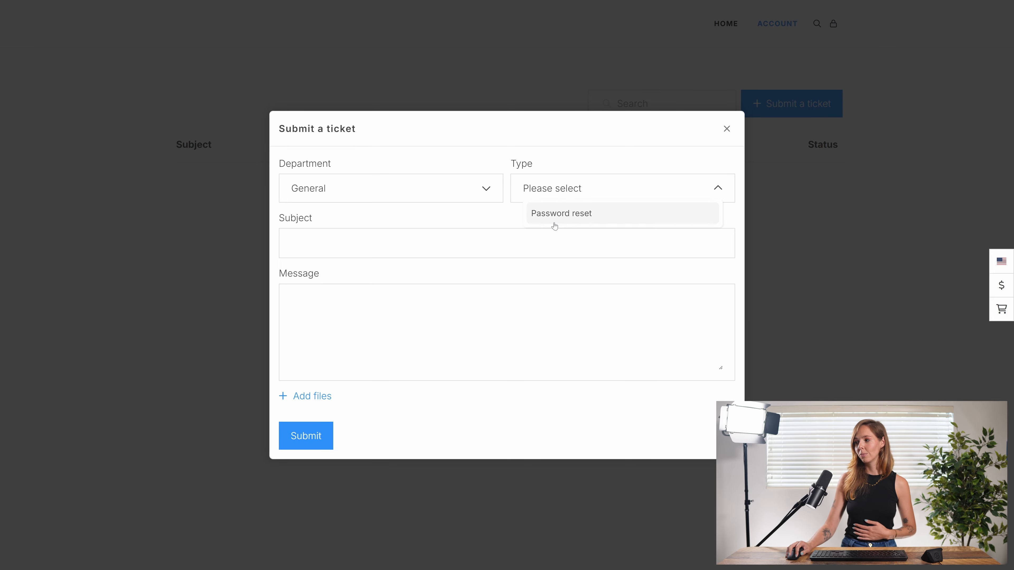
click(455, 192)
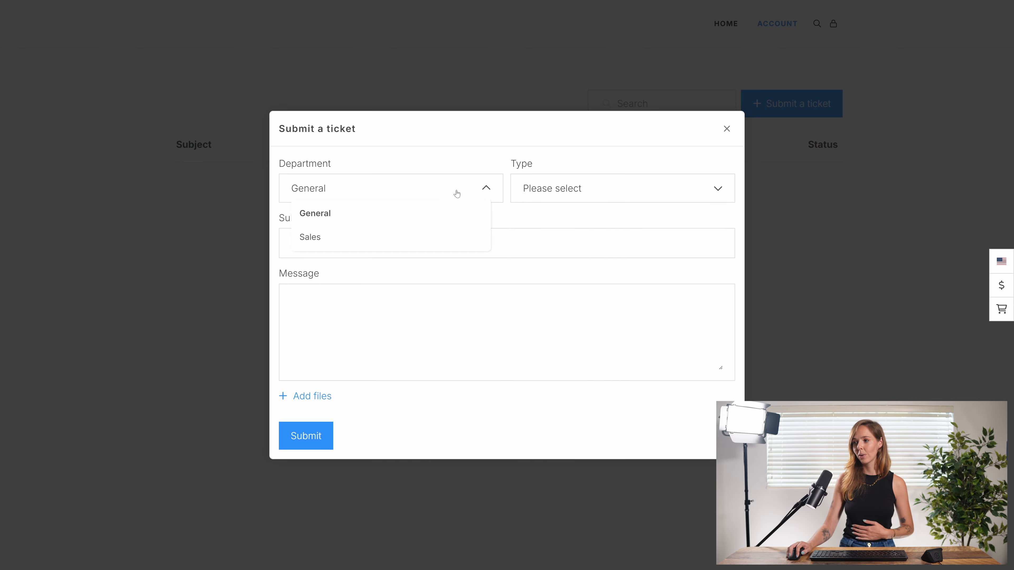
click(351, 236)
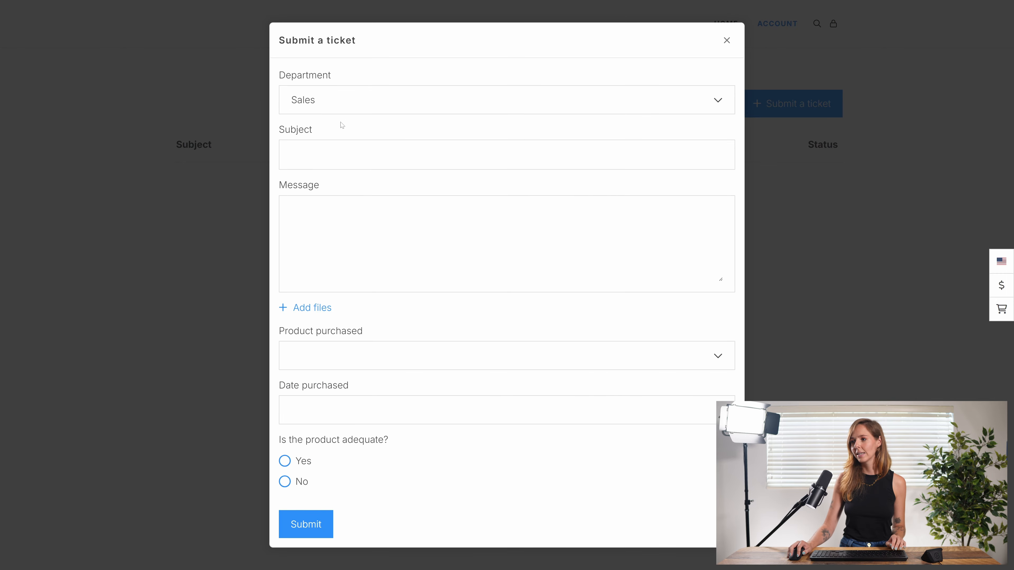
Enter the ticket subject 'Please help' and the message 'The product broke!'.
text(Please help)
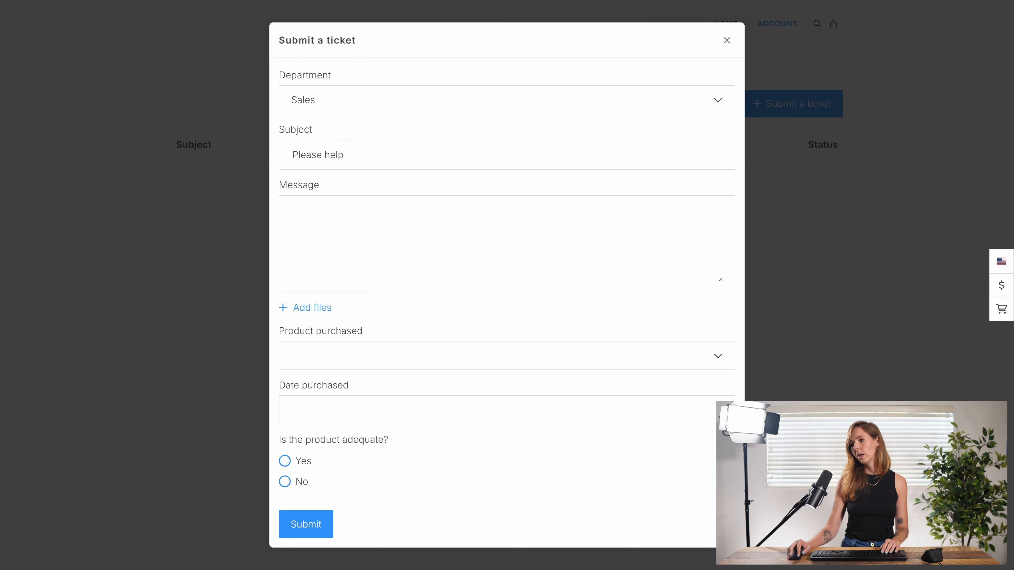
key(Tab)
text(Te)
key(BackSpace)
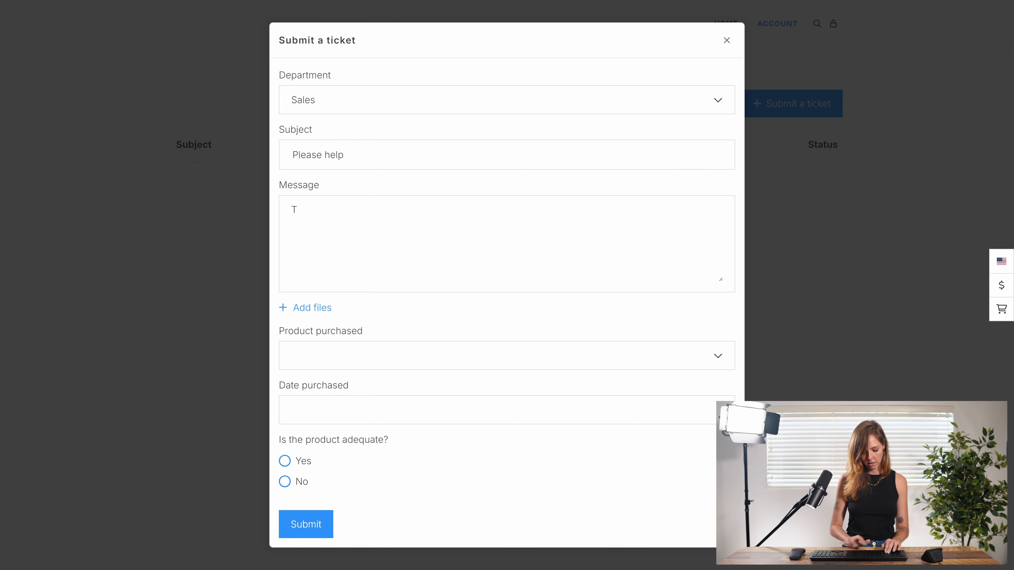
text(he product )
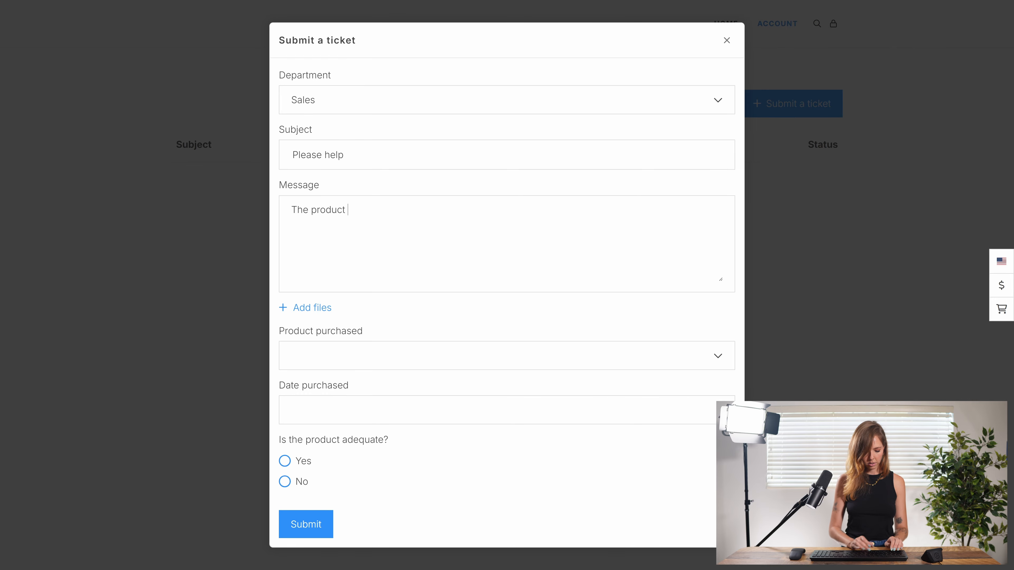
text(brok!)
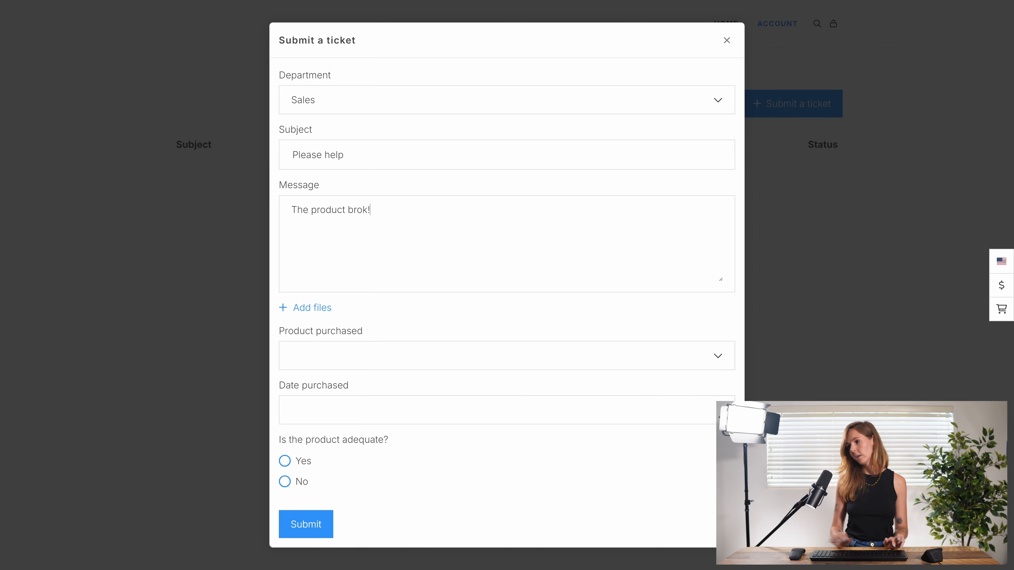
key(BackSpace)
text(e)
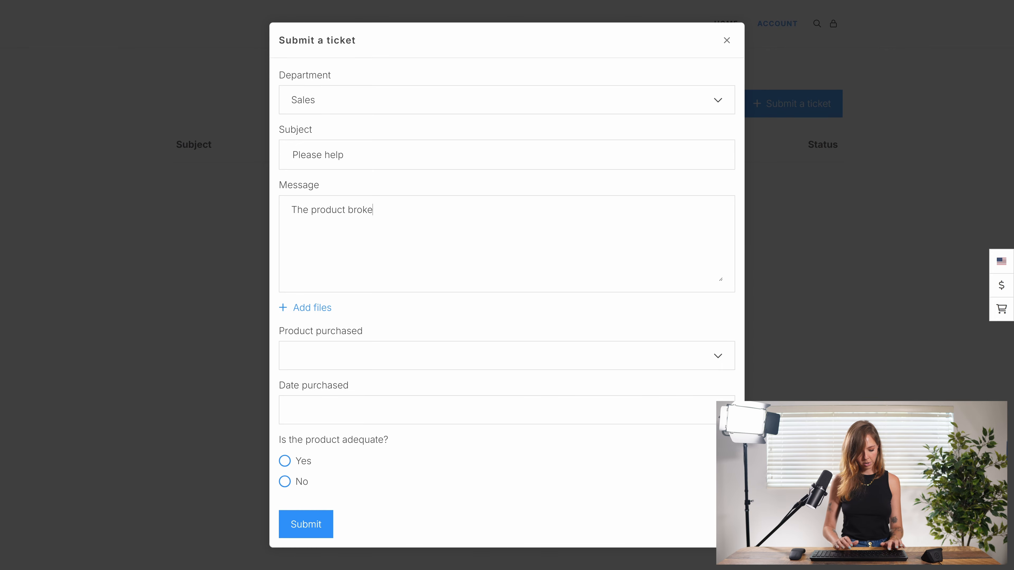
Choose Product 1, set the purchase date to 2025 Mar 02, and submit the ticket.
click(351, 354)
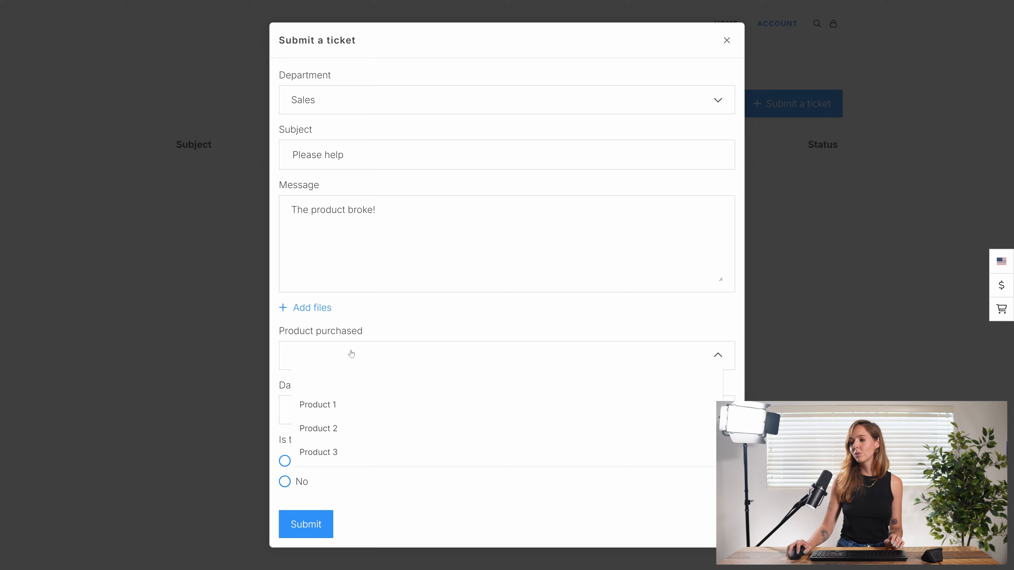
click(335, 412)
click(336, 412)
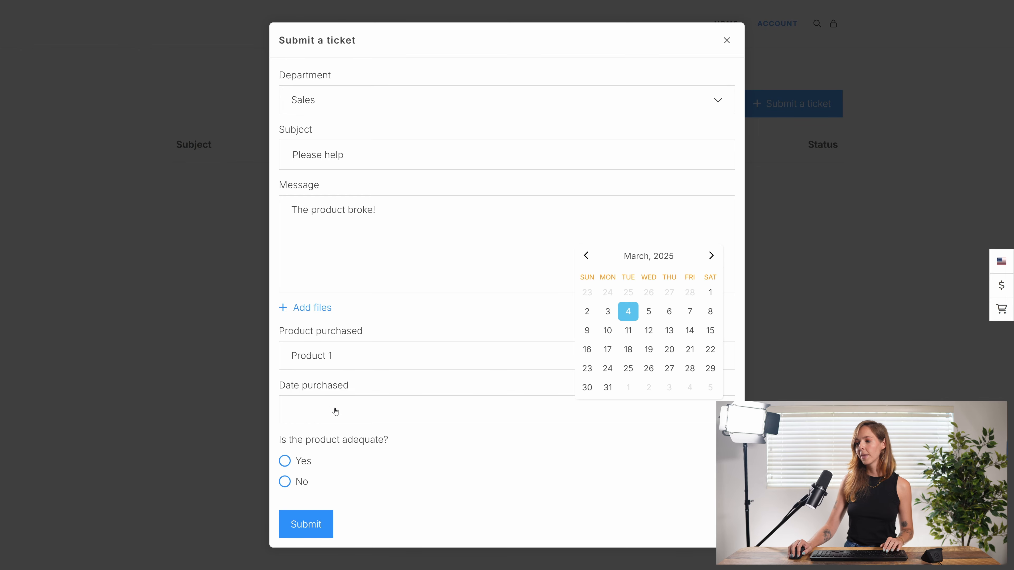
click(587, 311)
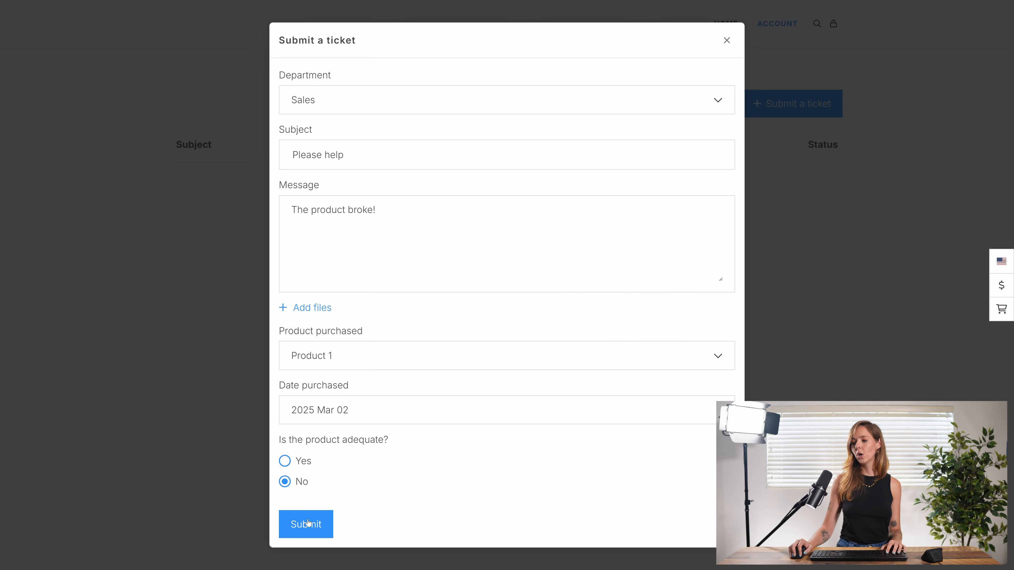
click(307, 531)
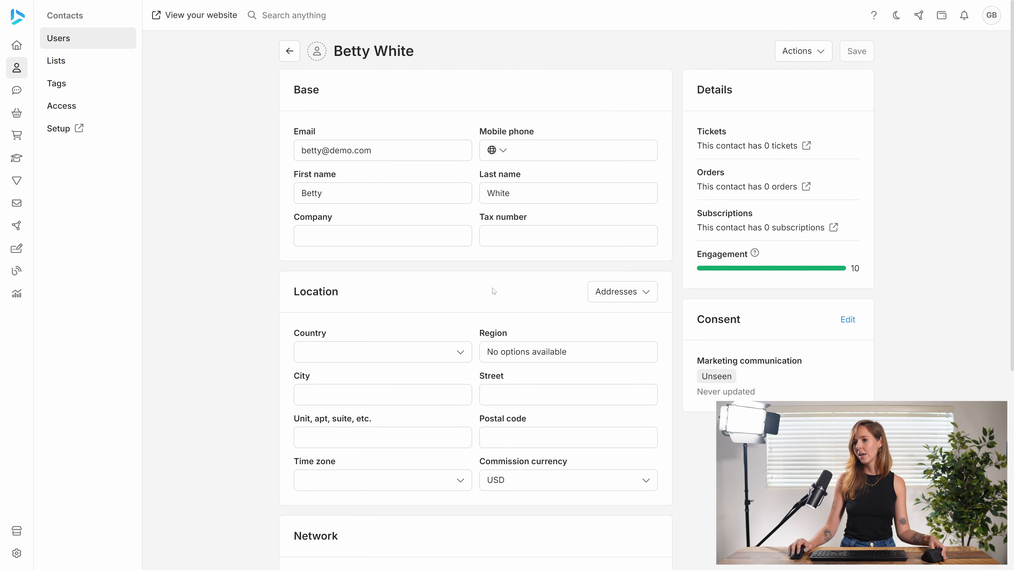
Open the 'Please help' ticket from the Helpdesk inbox and review its custom fields: No, Product 1, 2025 Mar 02.
mouse_move(24, 158)
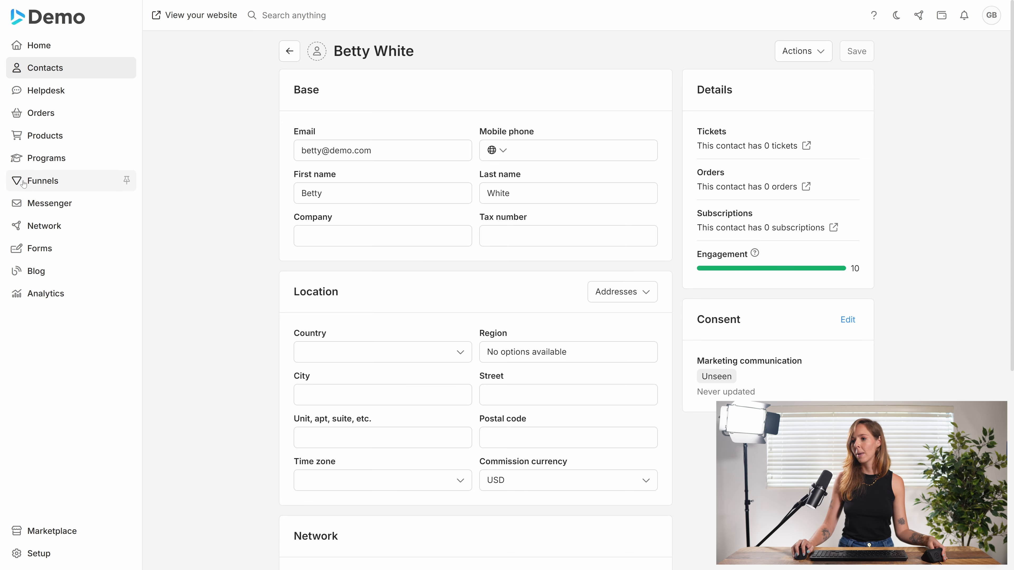
click(36, 94)
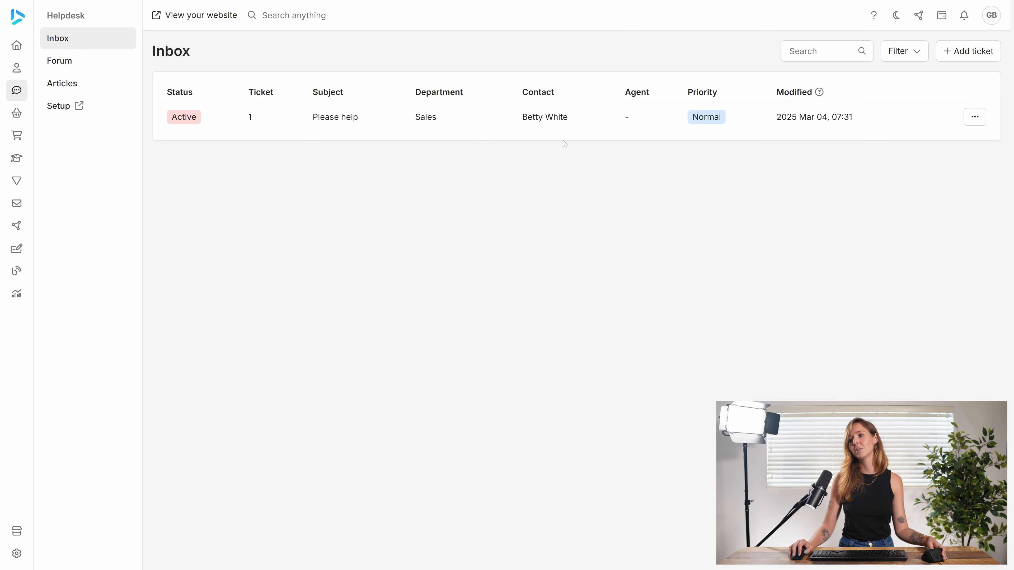
click(496, 122)
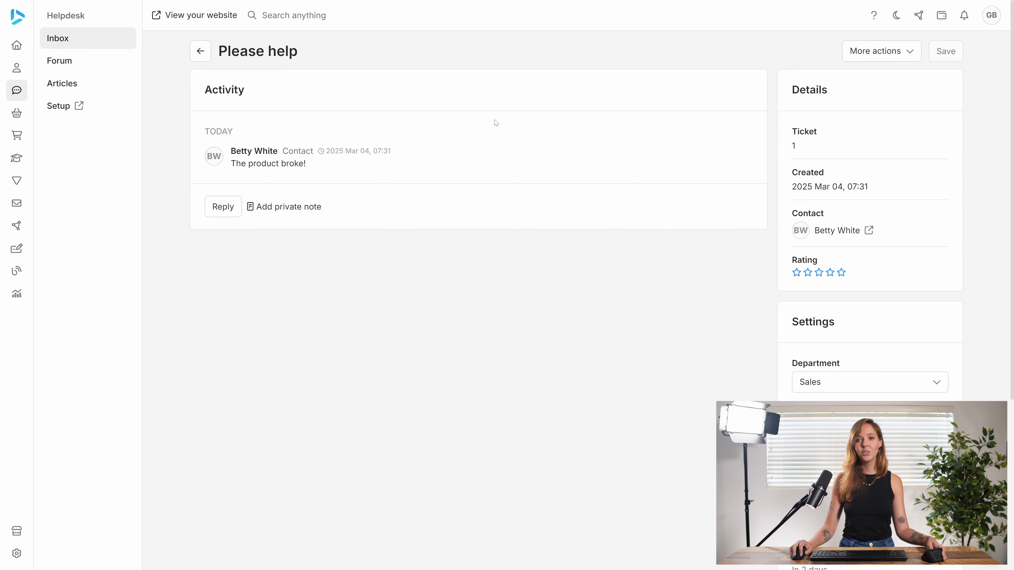
scroll(736, 423, down, 3)
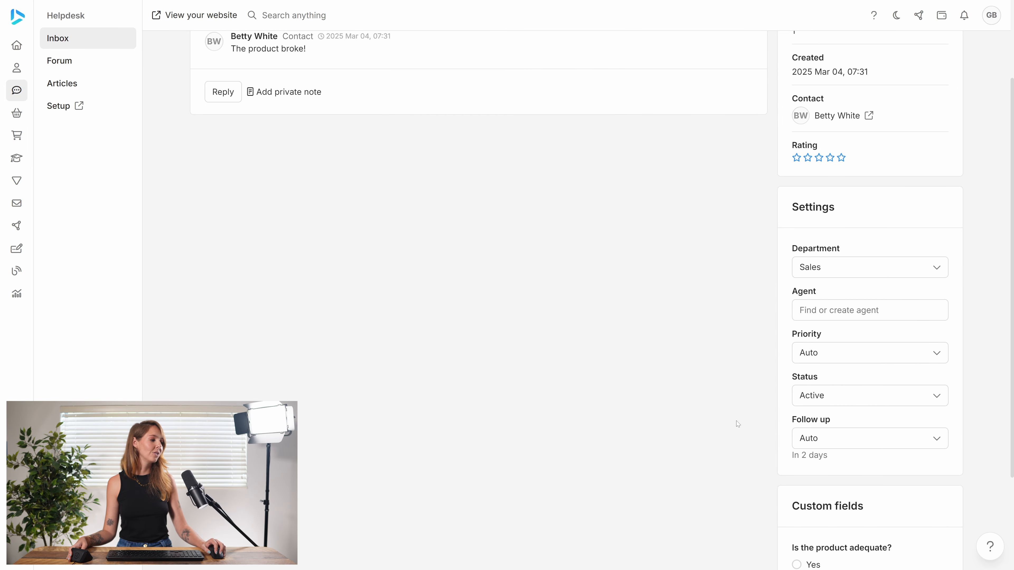
scroll(736, 423, down, 3)
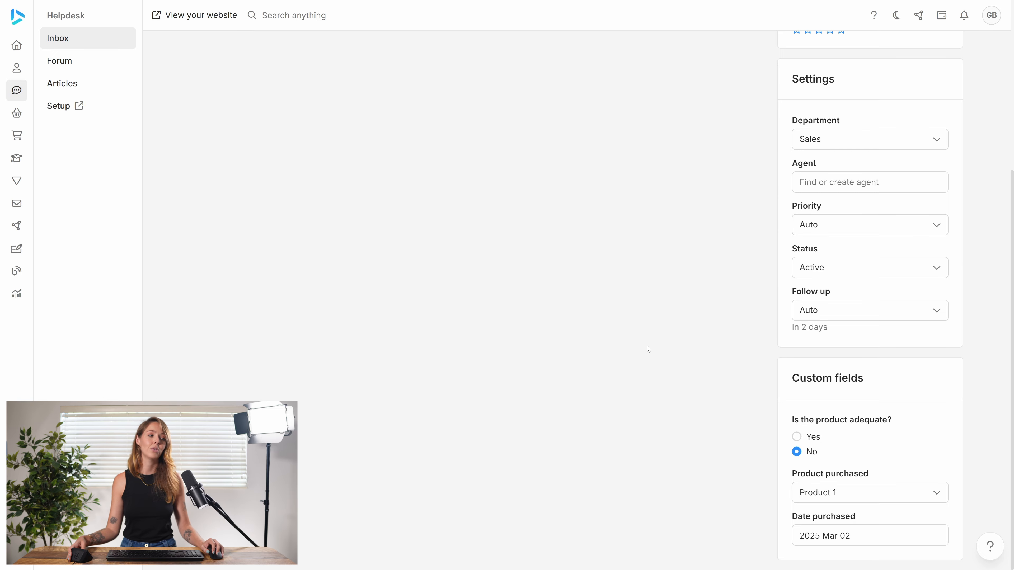
scroll(631, 331, up, 5)
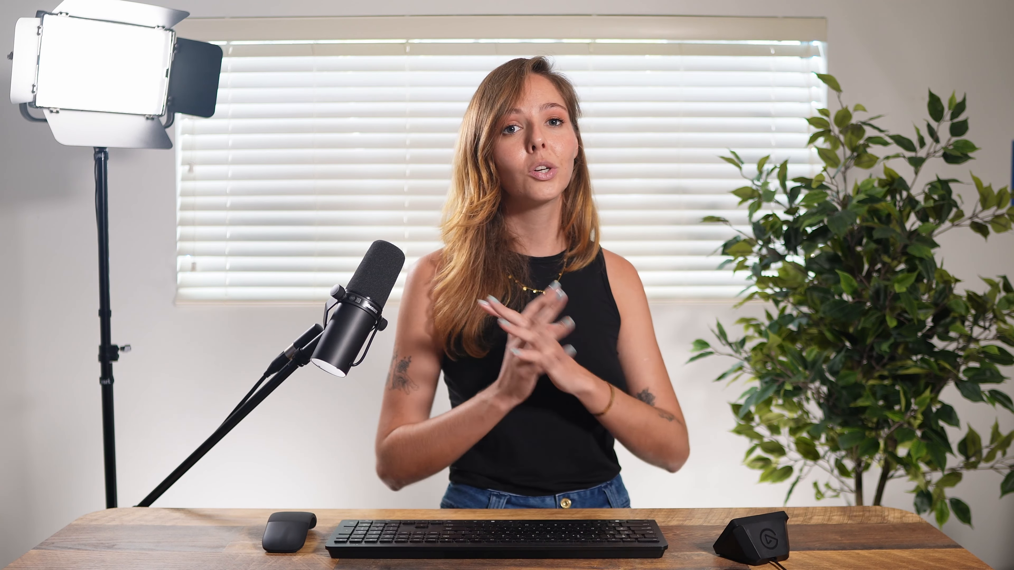